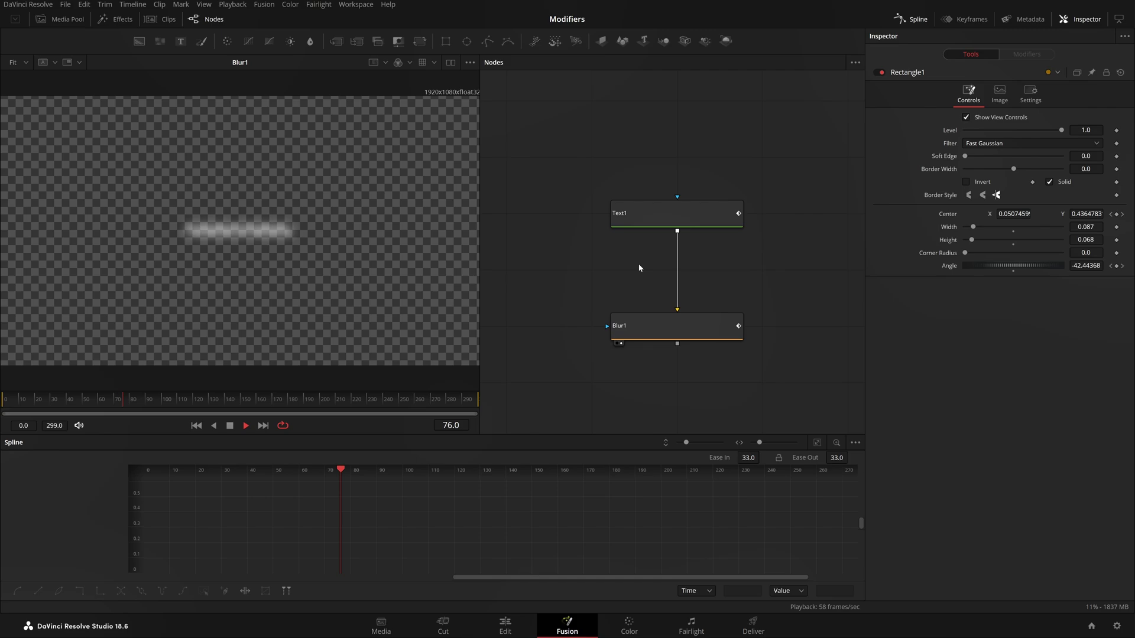
# Review Rectangle1's animation curves in the Spline panel, then its Path1 and rectangle controls
pyautogui.moveTo(638, 264); pyautogui.dragTo(633, 247)
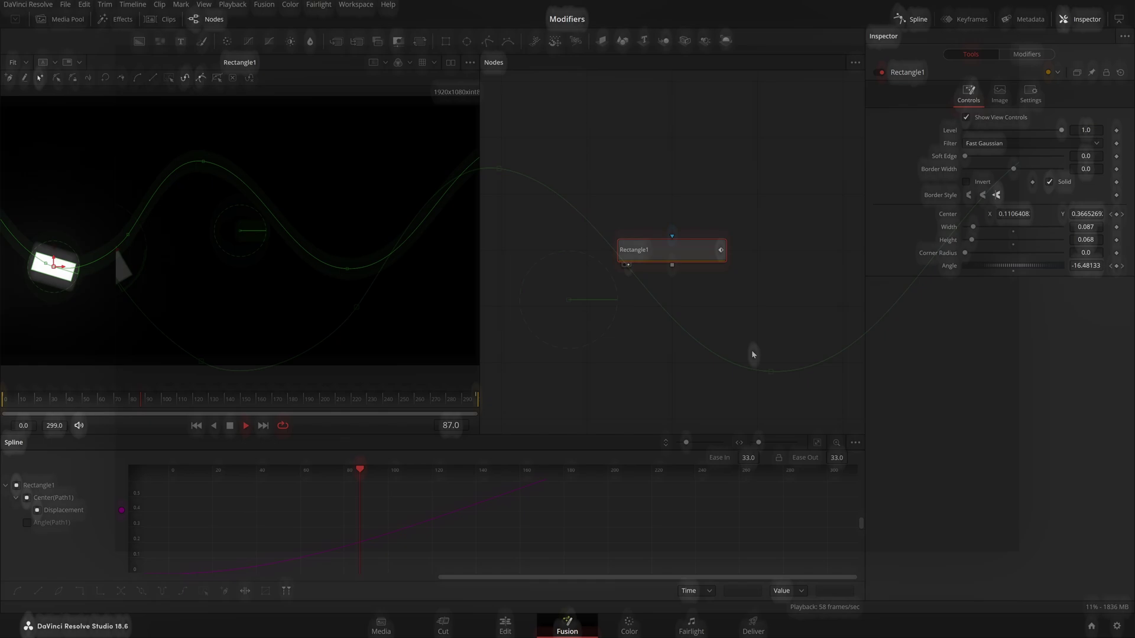
pyautogui.click(17, 485)
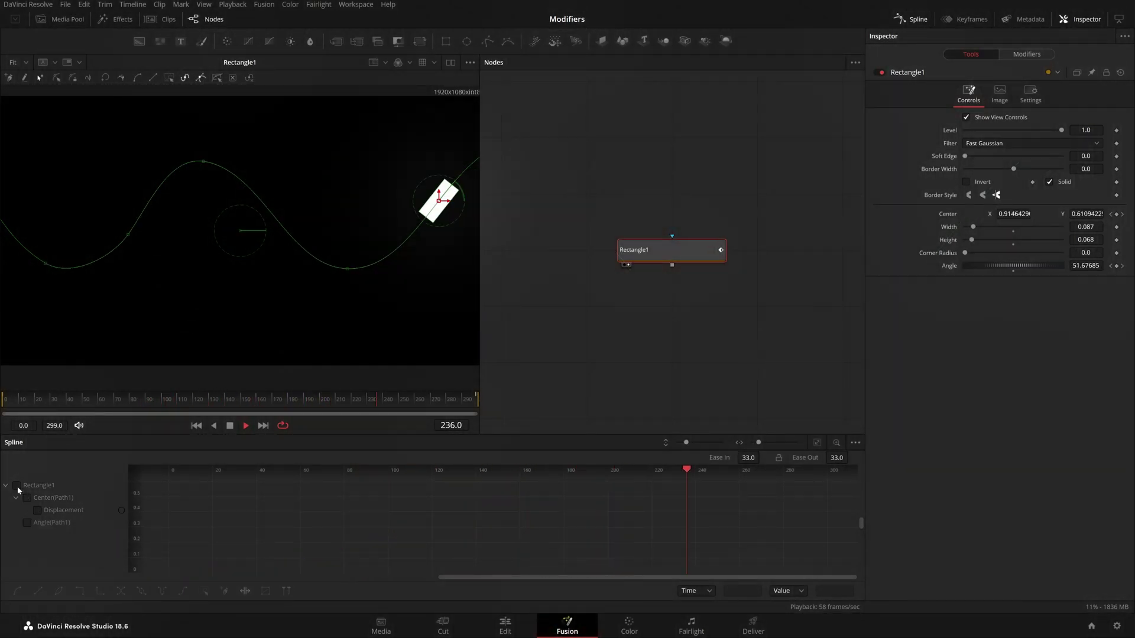
pyautogui.click(17, 485)
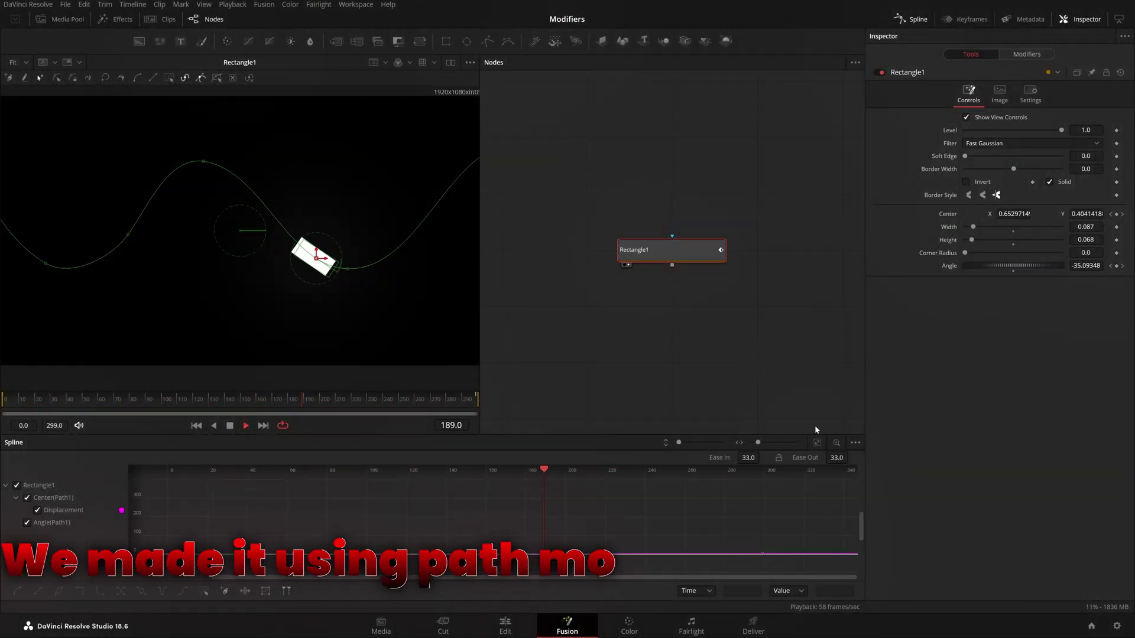
pyautogui.click(816, 442)
pyautogui.click(1027, 54)
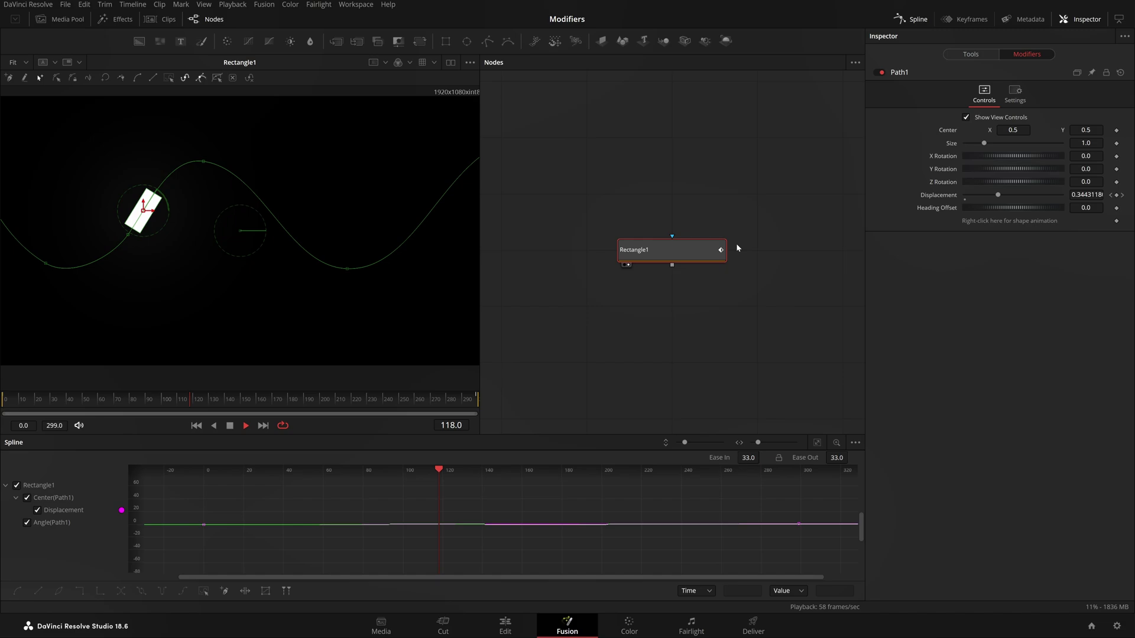
pyautogui.click(708, 250)
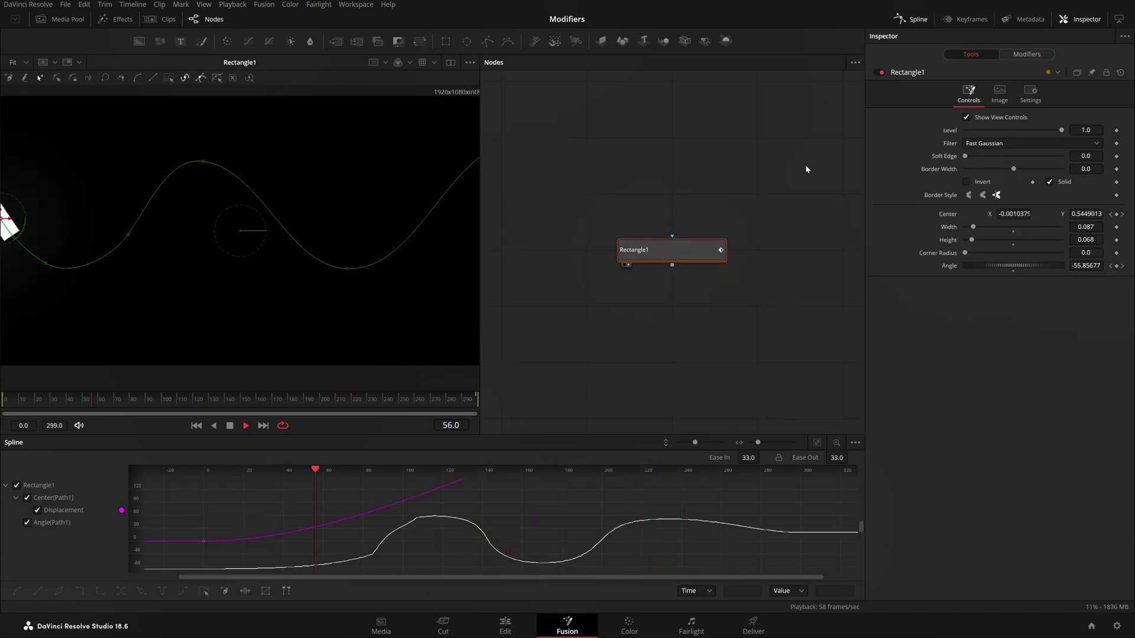
# Marquee-select the Rectangle1 node and delete it
pyautogui.click(715, 193)
pyautogui.moveTo(715, 194); pyautogui.dragTo(643, 310)
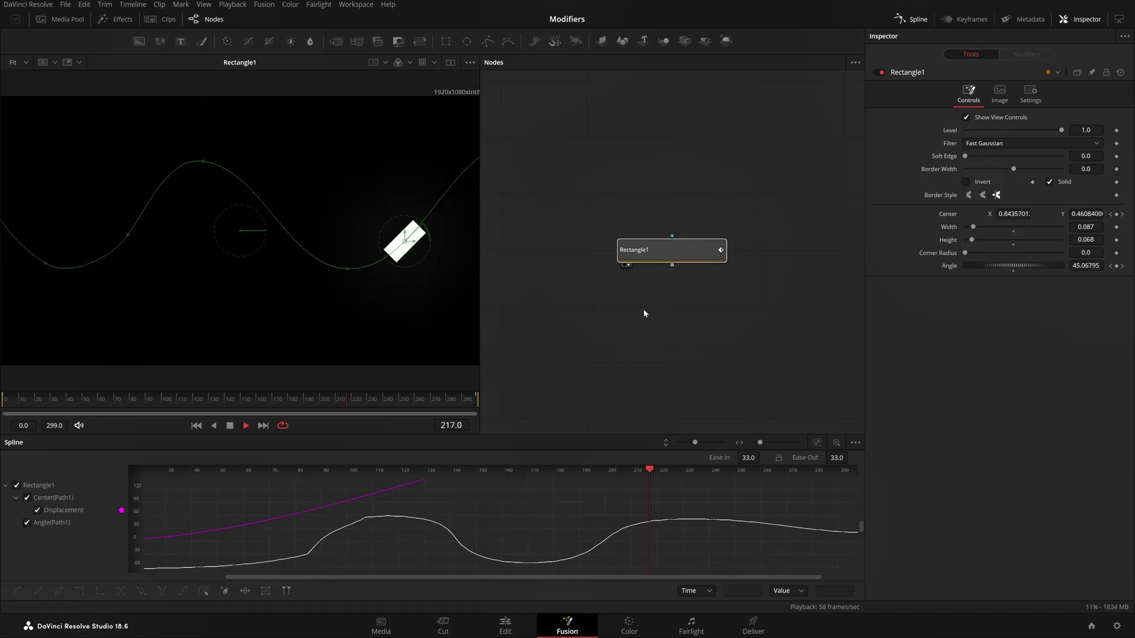
pyautogui.press('Delete')
pyautogui.moveTo(306, 399); pyautogui.dragTo(3, 399)
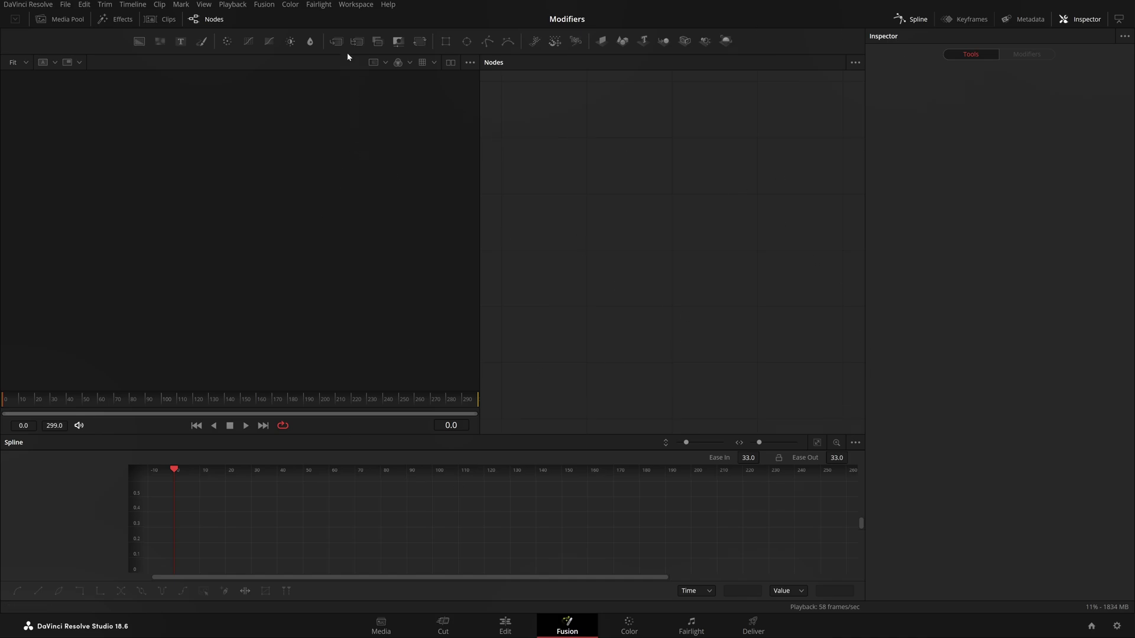
# Apply the Mid Flow Fusion layout preset from the Workspace menu
pyautogui.click(356, 4)
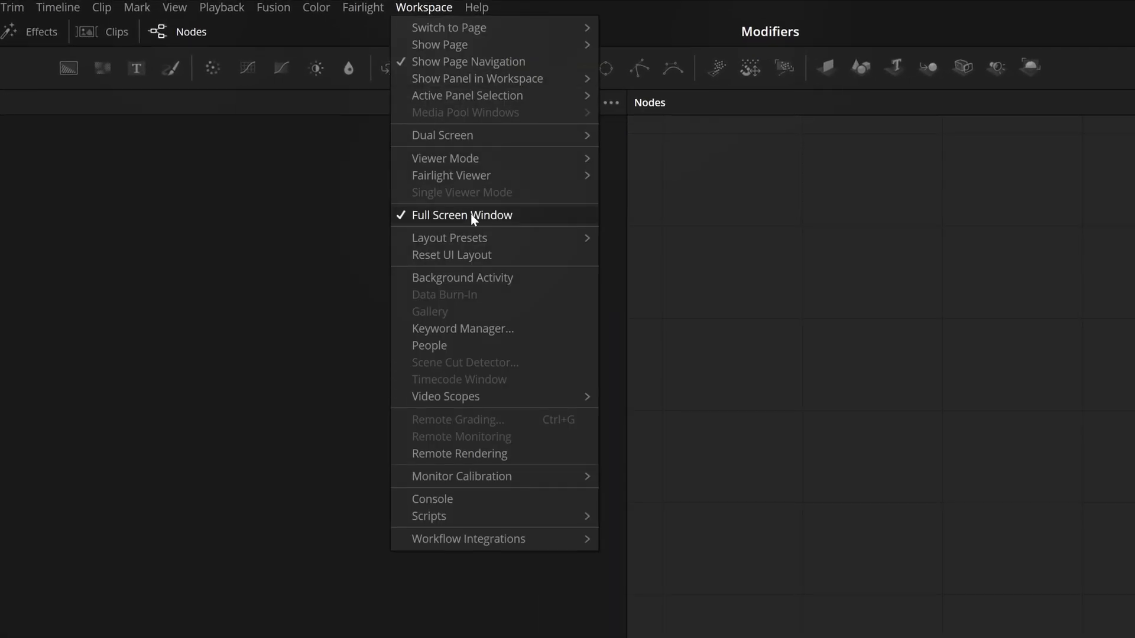
pyautogui.moveTo(562, 238)
pyautogui.moveTo(654, 278)
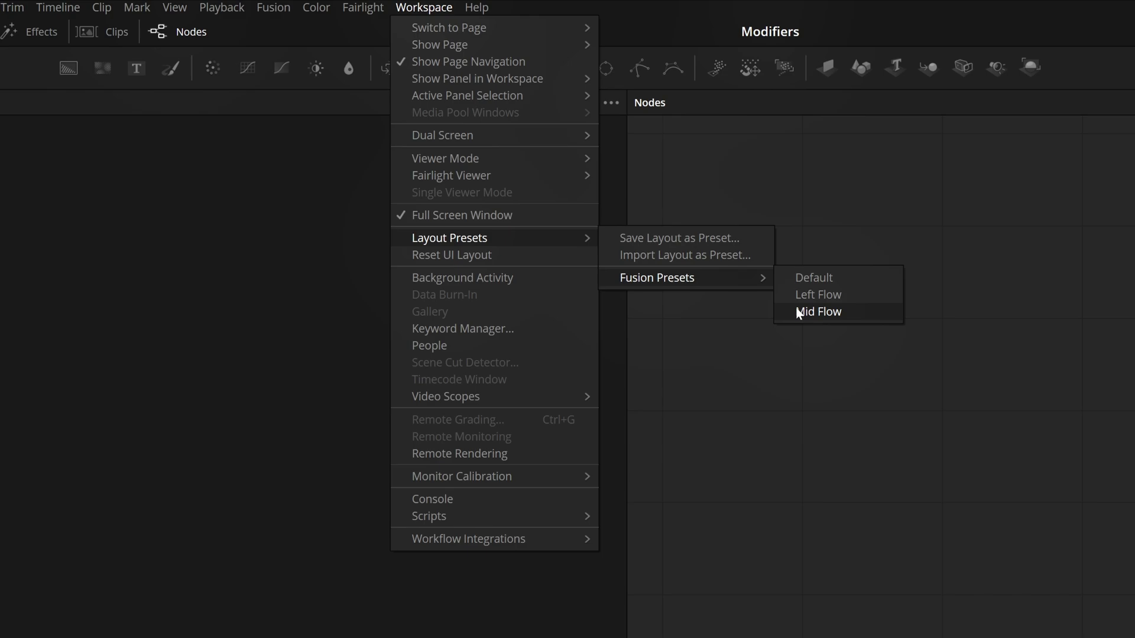
pyautogui.click(818, 312)
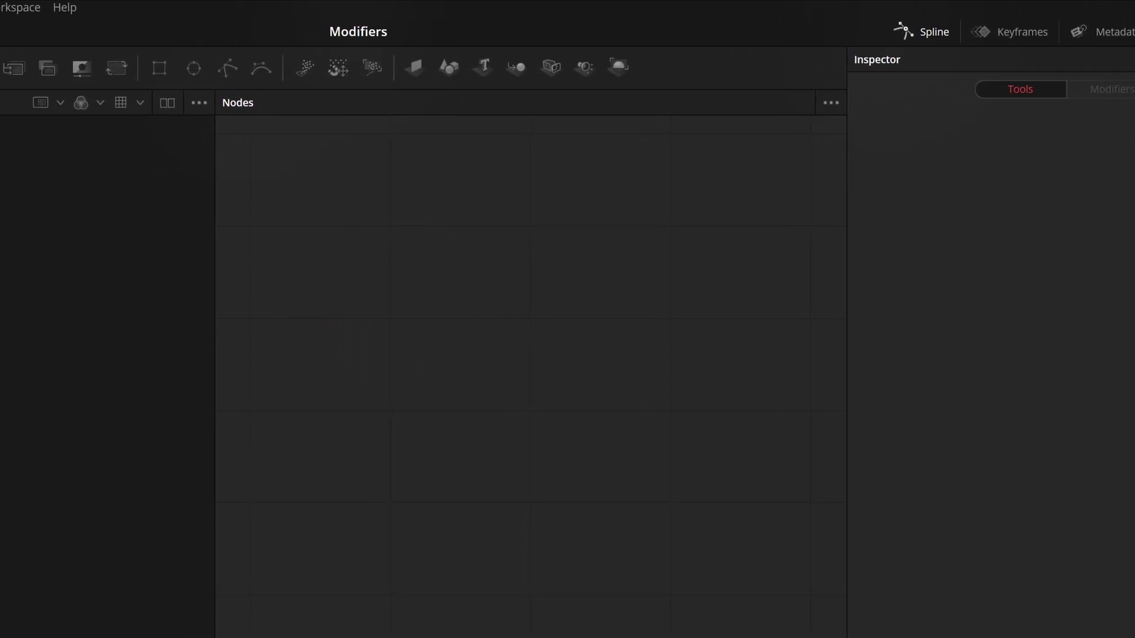
# Look over the Fusion menu and the toolbar's display options, then dismiss them
pyautogui.click(115, 8)
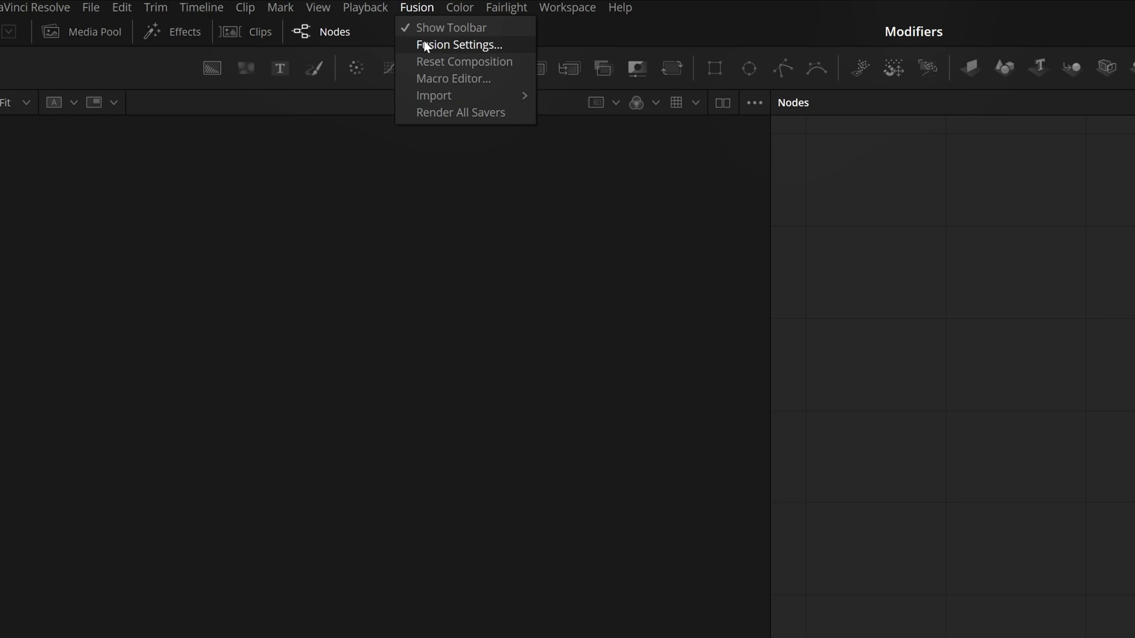
pyautogui.rightClick(1116, 62)
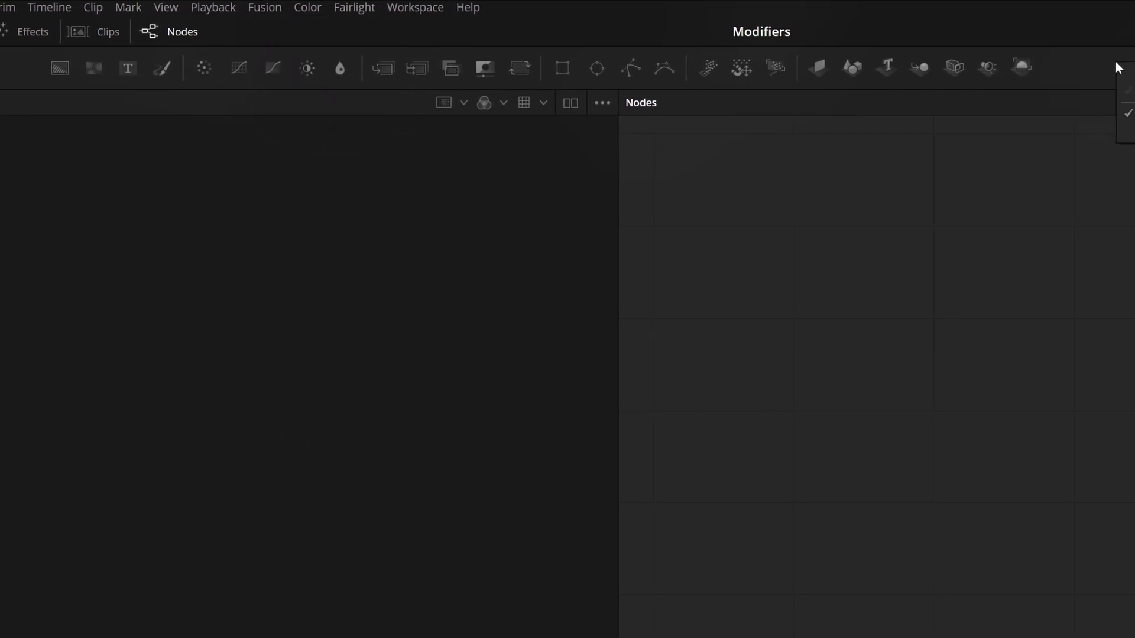
pyautogui.click(768, 283)
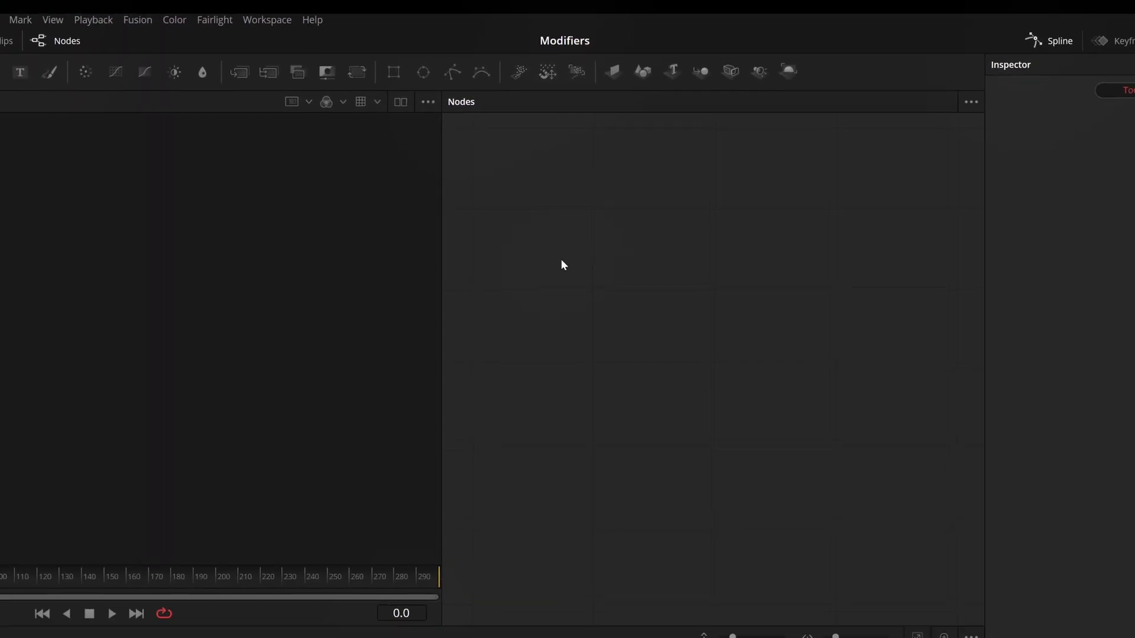
# Add a Rectangle node to the node graph and show it in the left viewer
pyautogui.moveTo(394, 72); pyautogui.dragTo(717, 316)
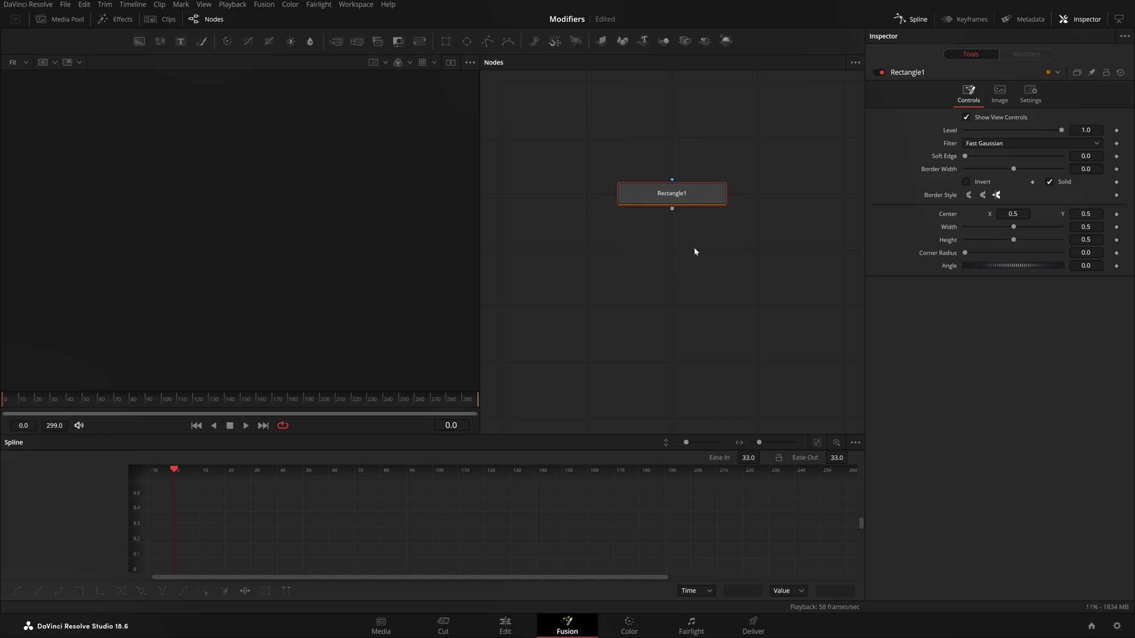
pyautogui.moveTo(694, 249); pyautogui.dragTo(689, 276)
pyautogui.moveTo(680, 228); pyautogui.dragTo(200, 234)
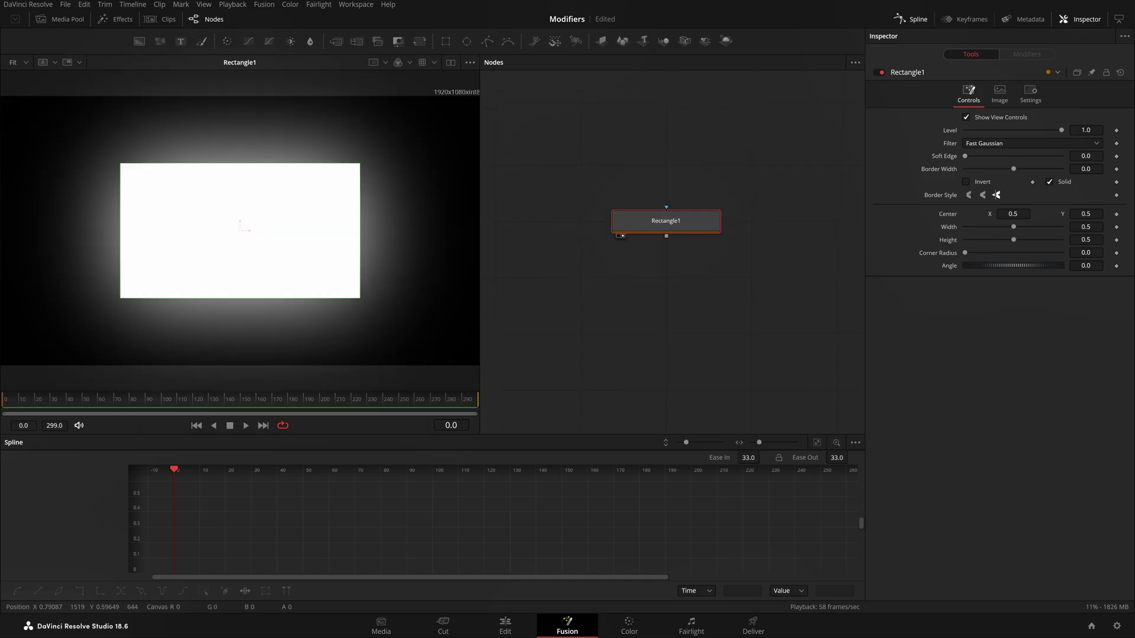
# Shrink the white rectangle to width 0.0955225 and height 0.0625
pyautogui.moveTo(360, 299); pyautogui.dragTo(293, 273)
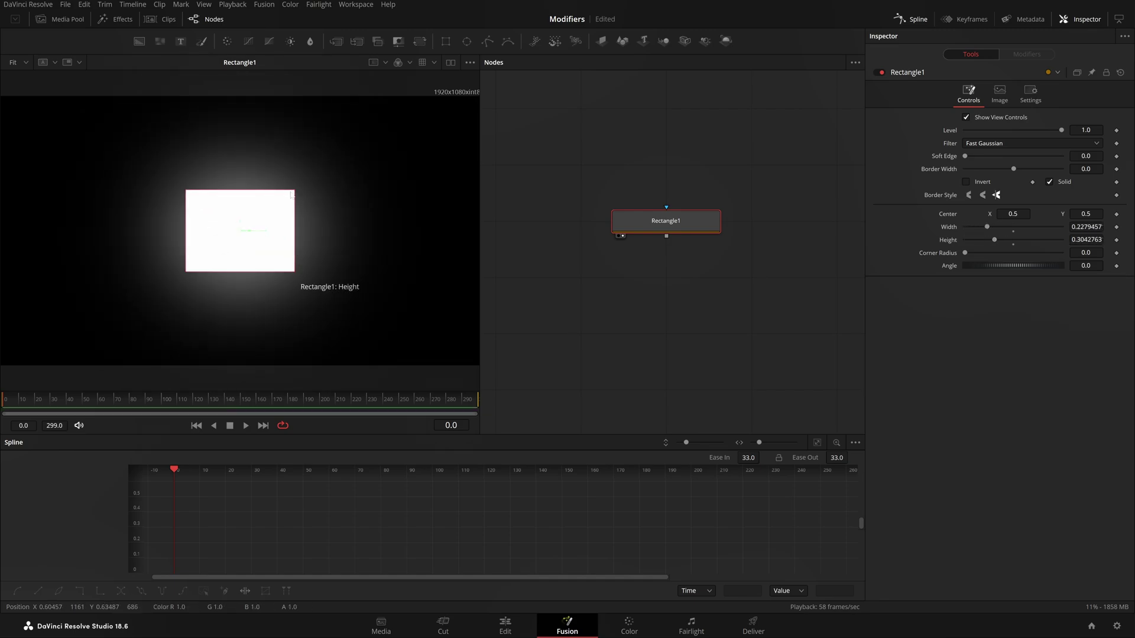
pyautogui.moveTo(292, 271); pyautogui.dragTo(264, 241)
pyautogui.moveTo(1085, 227); pyautogui.dragTo(1080, 227)
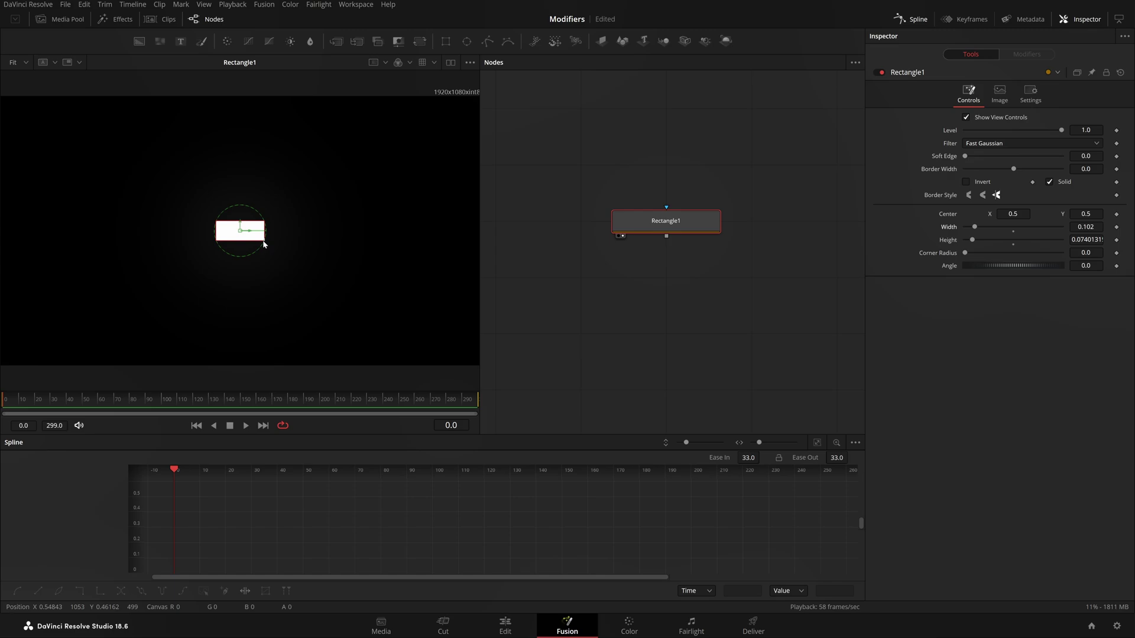
pyautogui.moveTo(264, 244); pyautogui.dragTo(264, 243)
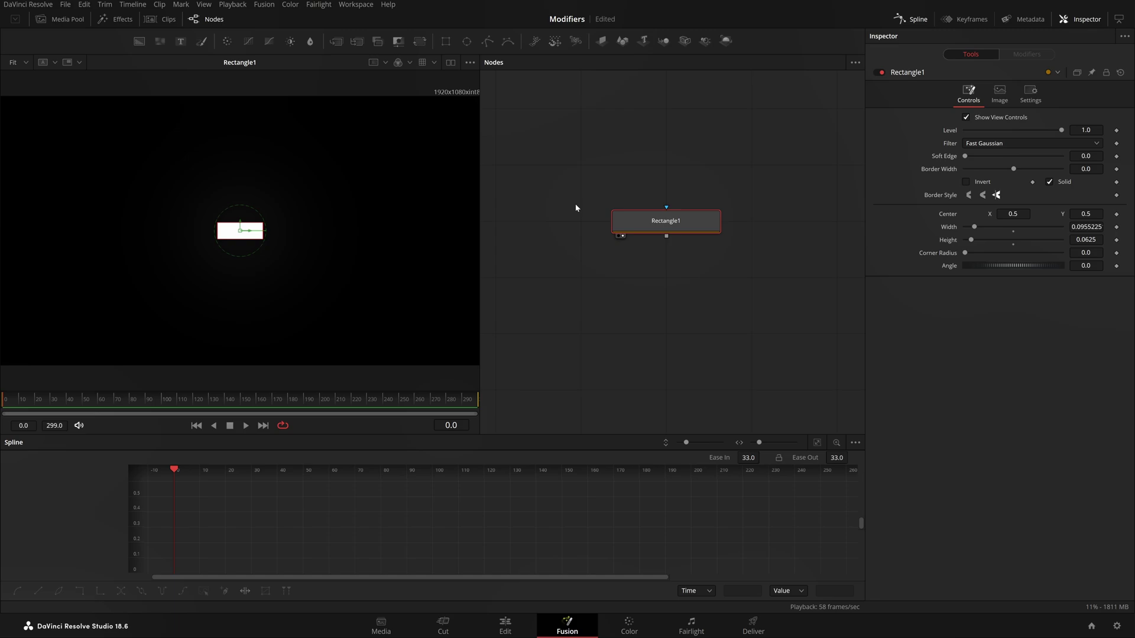
# Drive Rectangle1's Center with a Path modifier and view Path1's controls near frame 0
pyautogui.rightClick(948, 217)
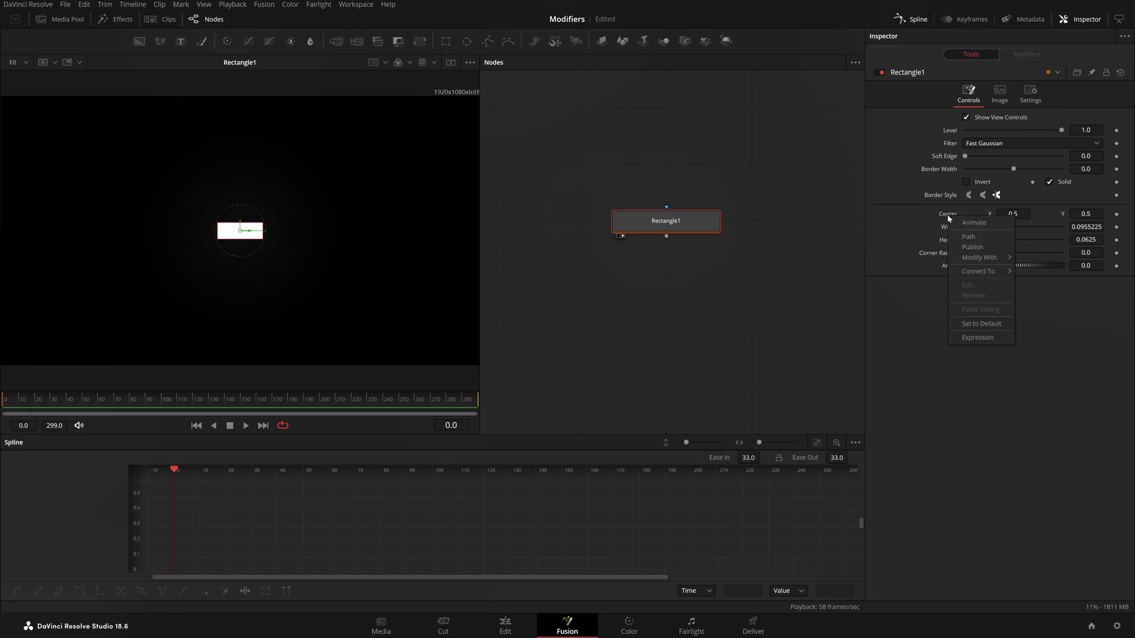
pyautogui.click(982, 236)
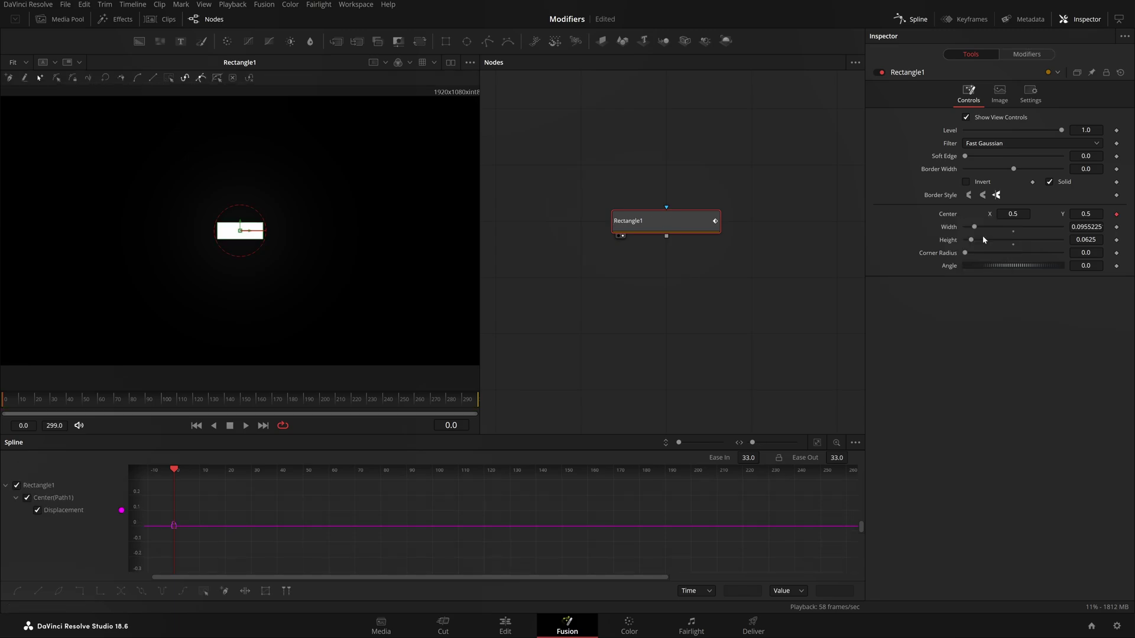
pyautogui.click(1026, 55)
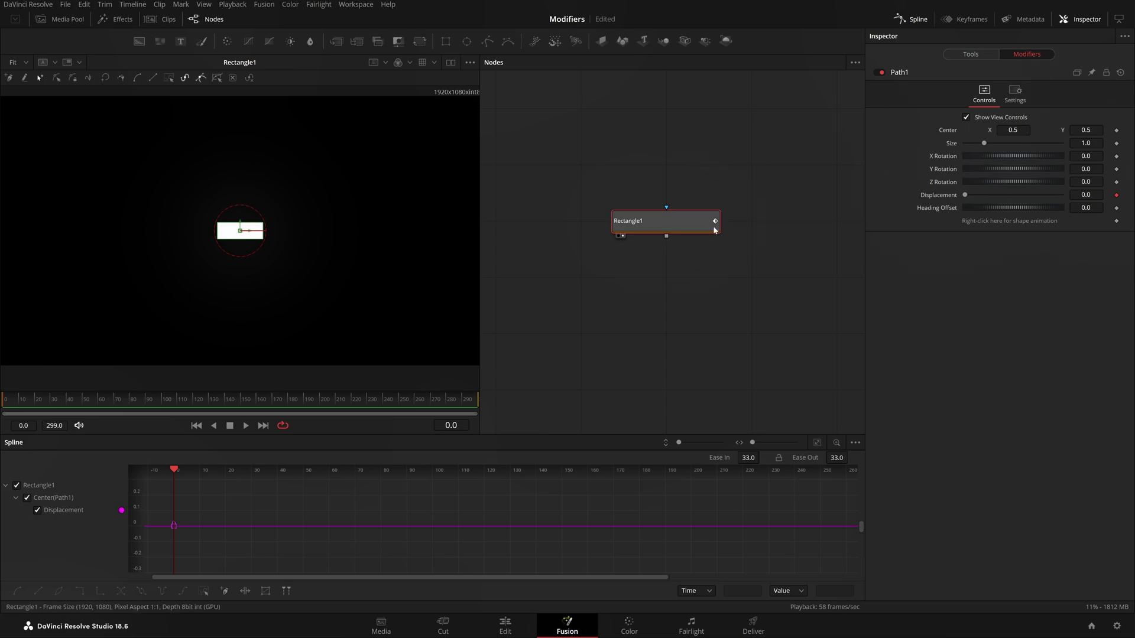
pyautogui.moveTo(4, 402); pyautogui.dragTo(0, 409)
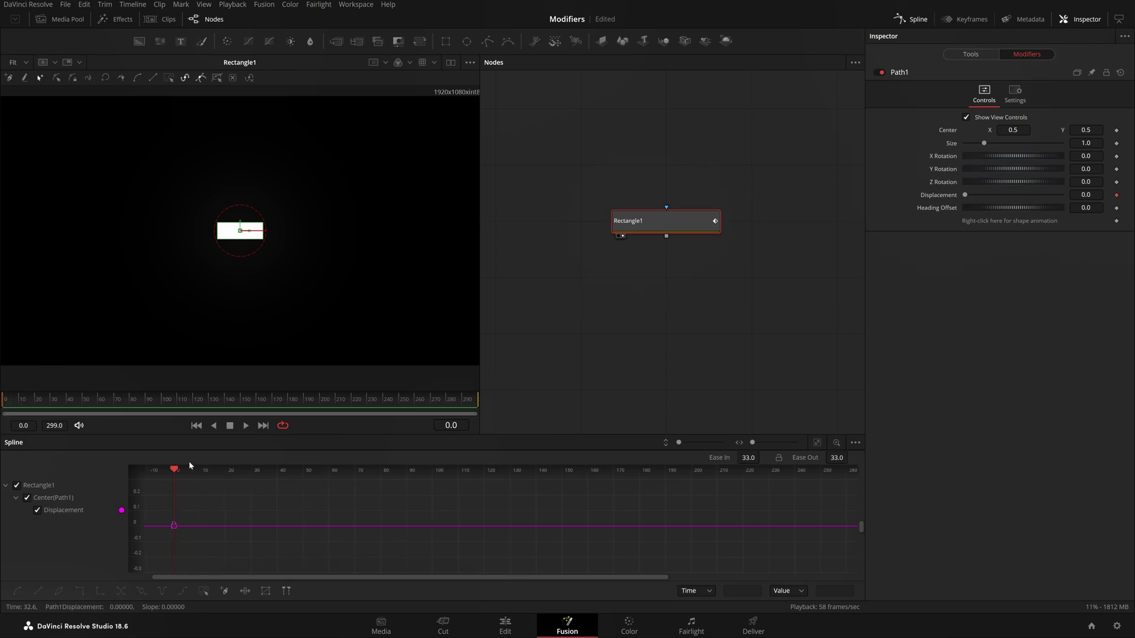
pyautogui.scroll(-1, 179, 477)
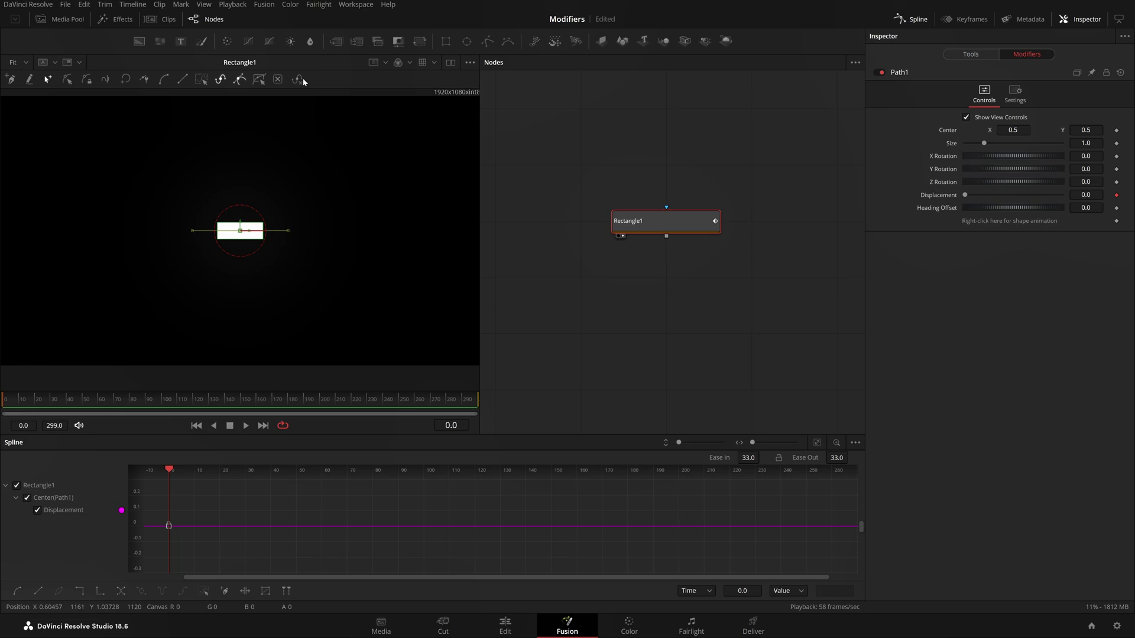
# Move the rectangle off the left edge and append four more points to its motion path
pyautogui.click(13, 80)
pyautogui.scroll(-2, 214, 223)
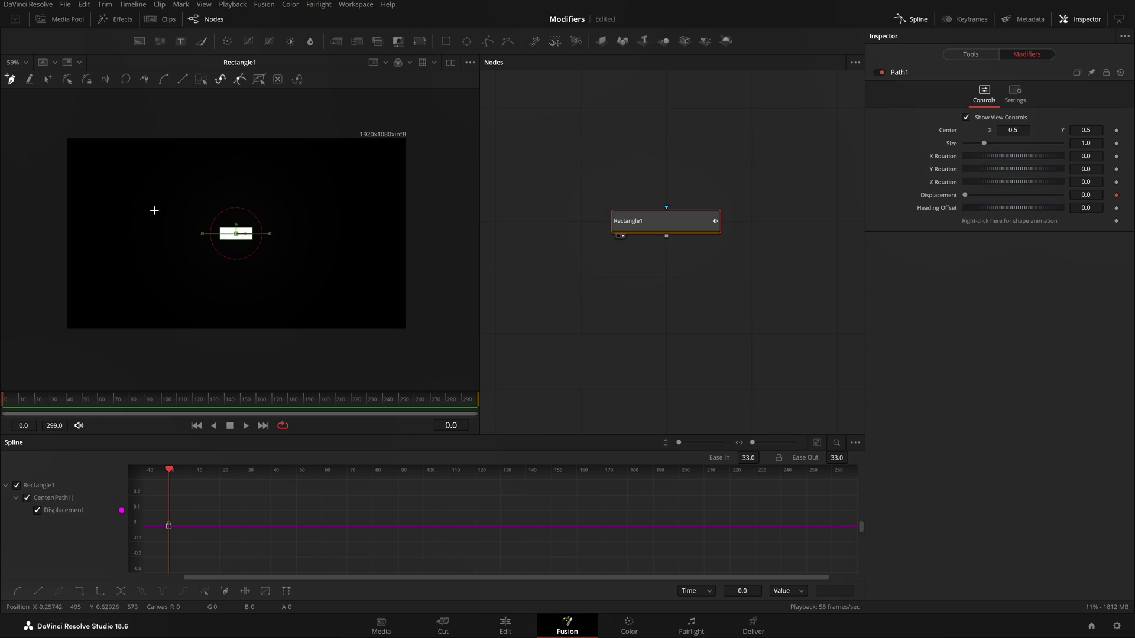
pyautogui.click(970, 54)
pyautogui.moveTo(1013, 214); pyautogui.dragTo(702, 214)
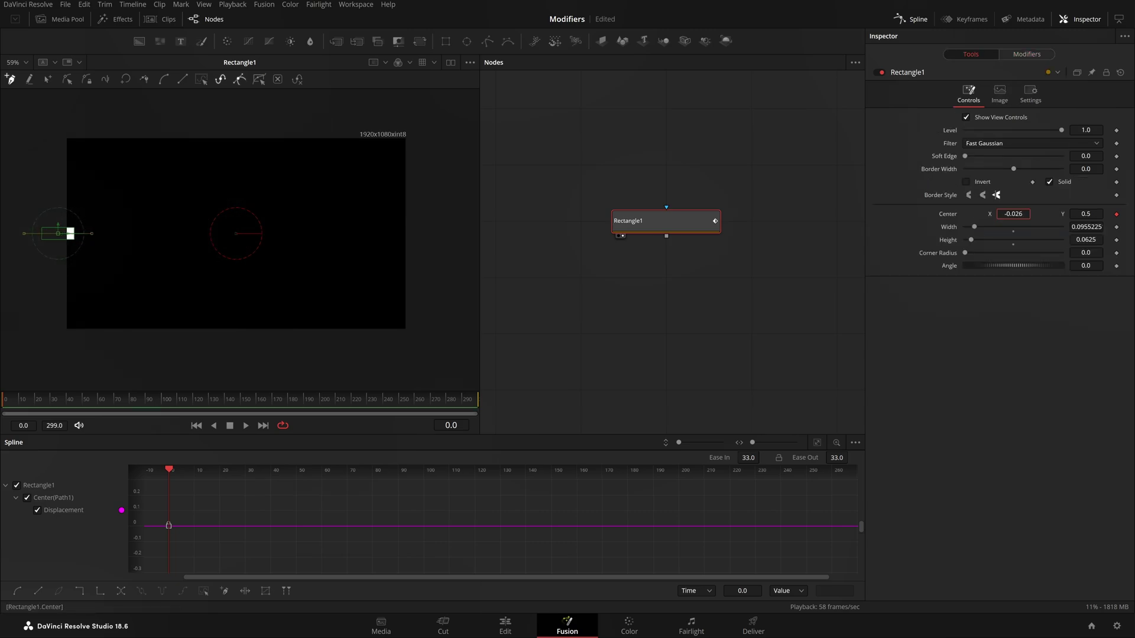
pyautogui.moveTo(1085, 214); pyautogui.dragTo(1128, 213)
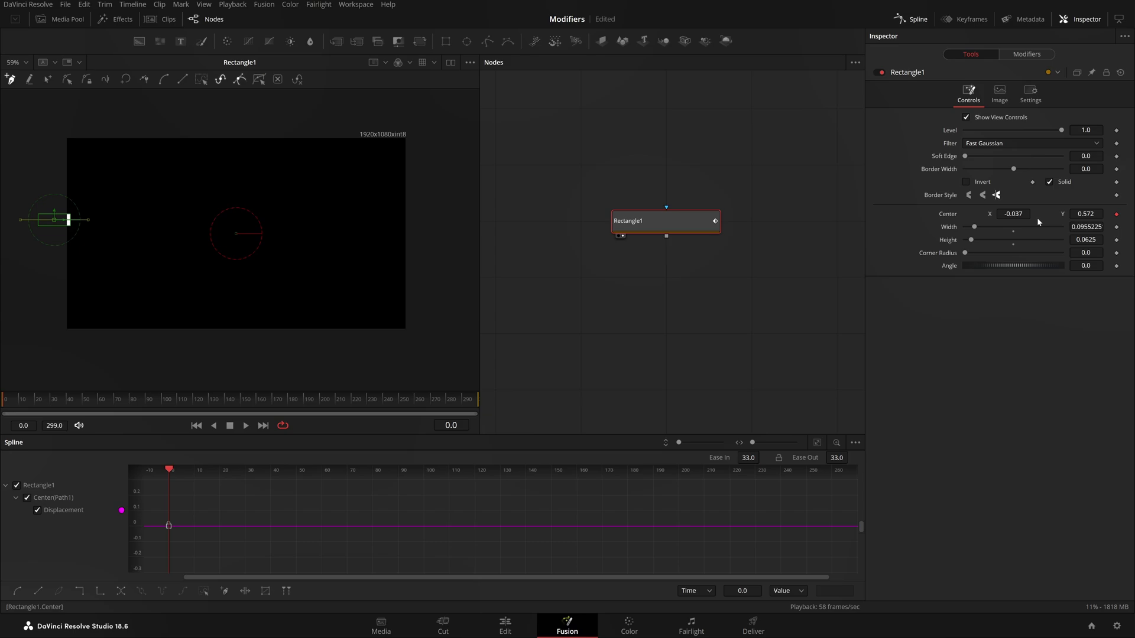
pyautogui.moveTo(1013, 214); pyautogui.dragTo(1005, 214)
pyautogui.moveTo(1088, 214); pyautogui.dragTo(1117, 214)
pyautogui.moveTo(1013, 214); pyautogui.dragTo(1005, 214)
pyautogui.click(113, 290)
pyautogui.click(198, 224)
pyautogui.click(285, 296)
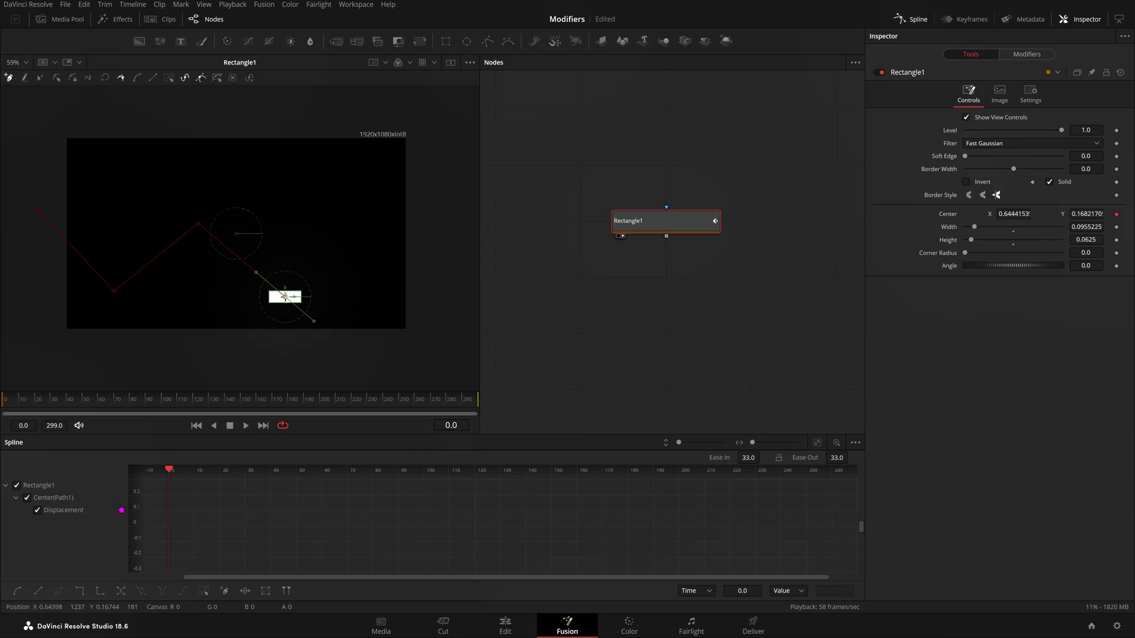
pyautogui.click(411, 203)
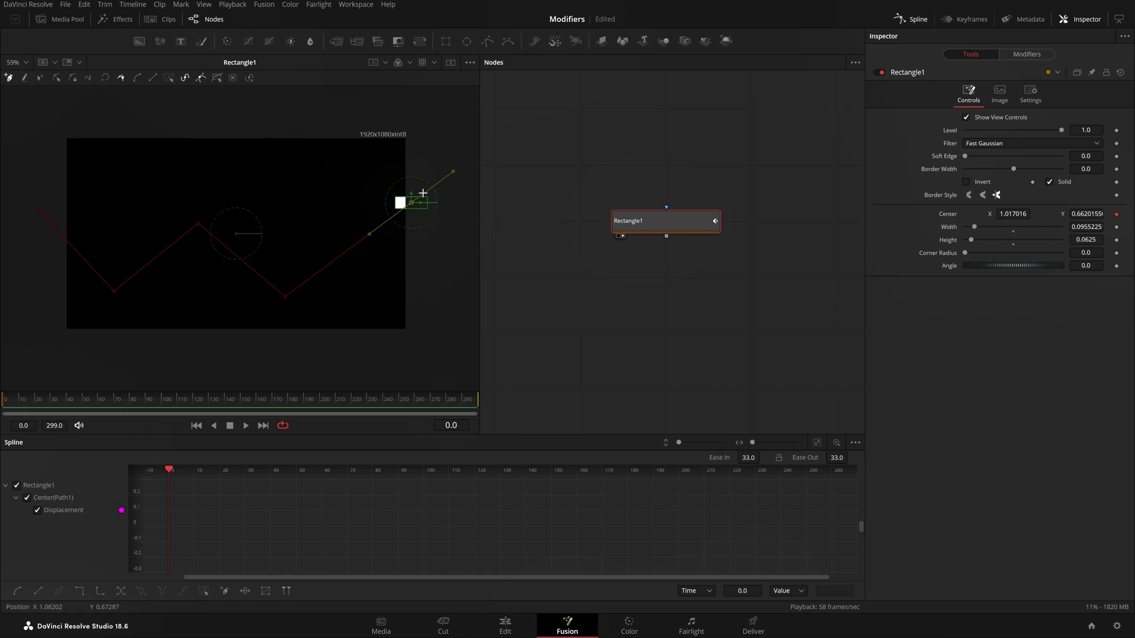
# Smooth all path points into a curved wave with Shift+S, then adjust middle and leftmost points
pyautogui.click(42, 79)
pyautogui.moveTo(30, 175); pyautogui.dragTo(427, 318)
pyautogui.hotkey('shift', 's')
pyautogui.moveTo(320, 164); pyautogui.dragTo(62, 346)
pyautogui.moveTo(286, 300); pyautogui.dragTo(315, 297)
pyautogui.moveTo(188, 266); pyautogui.dragTo(71, 327)
pyautogui.moveTo(142, 292); pyautogui.dragTo(133, 296)
pyautogui.hotkey('ctrl', 'a')
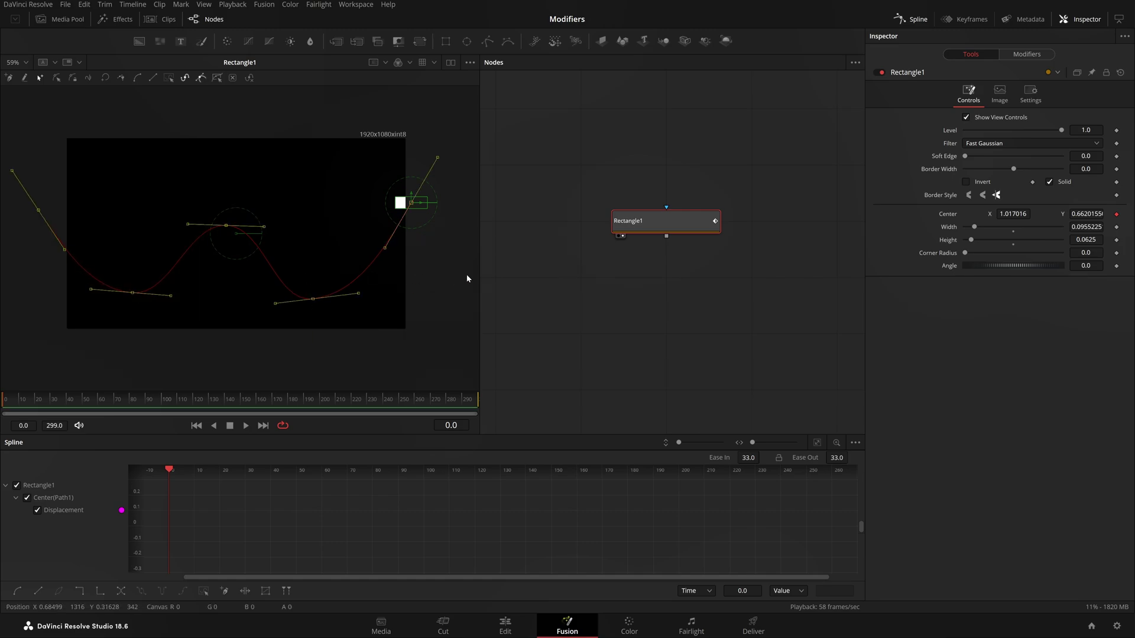
# Keyframe Path1 Displacement at 0 on frame 0 and 1 on frame 299
pyautogui.click(24, 83)
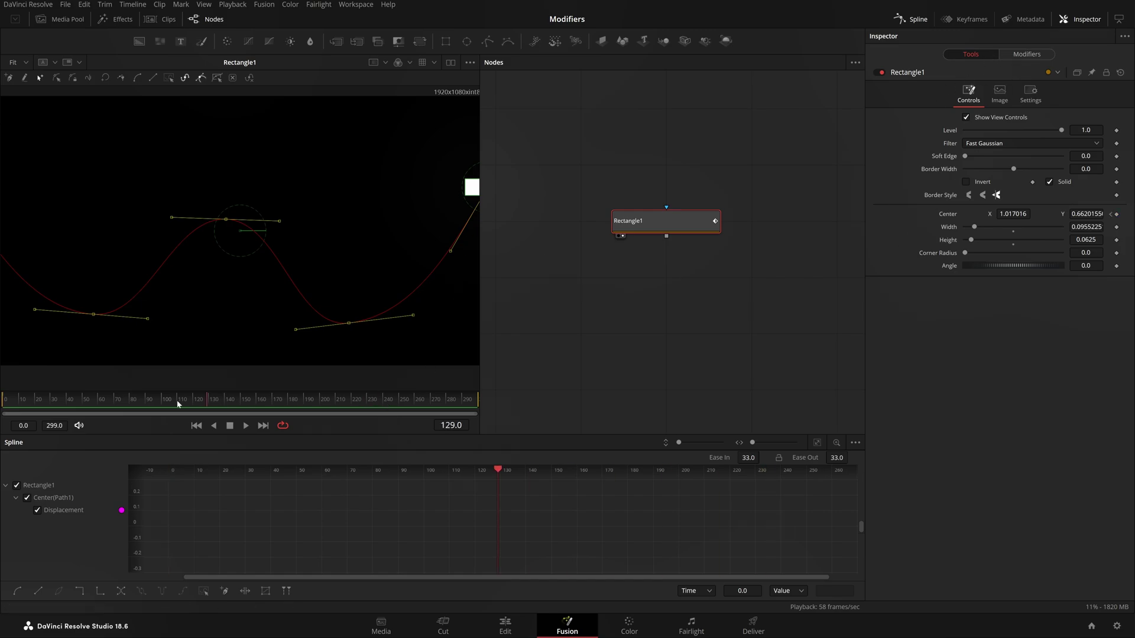
pyautogui.moveTo(178, 405); pyautogui.dragTo(1, 408)
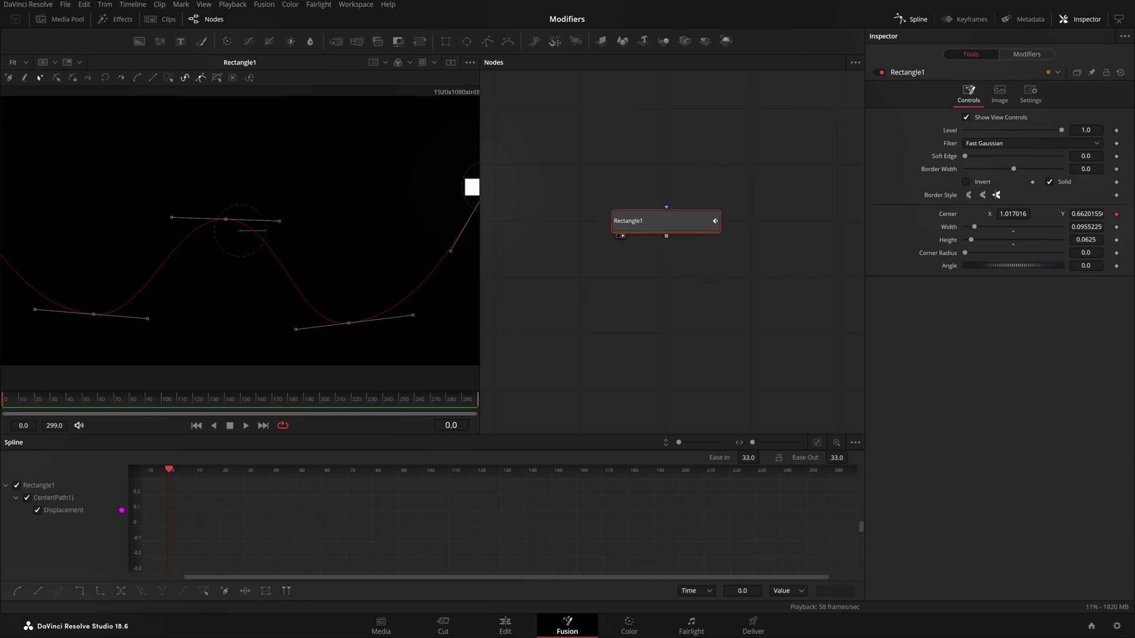
pyautogui.click(1042, 55)
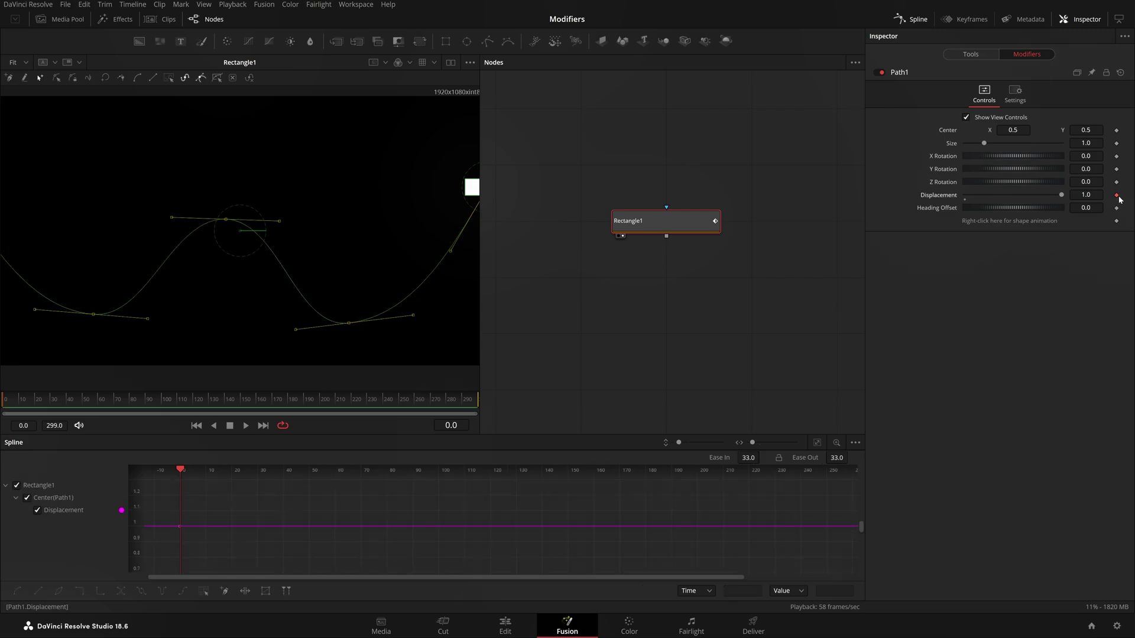
pyautogui.moveTo(1062, 199); pyautogui.dragTo(944, 220)
pyautogui.moveTo(98, 403); pyautogui.dragTo(478, 404)
pyautogui.moveTo(967, 195); pyautogui.dragTo(1116, 212)
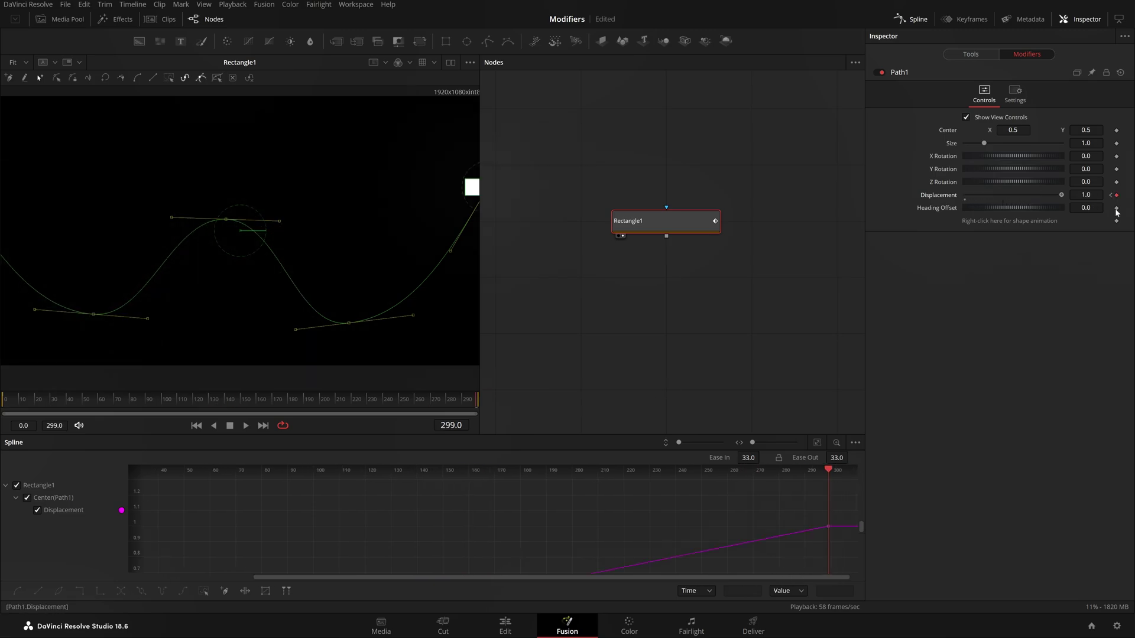
# Fit the Displacement curve in the Spline graph, play the motion, and stop at frame 89
pyautogui.click(816, 443)
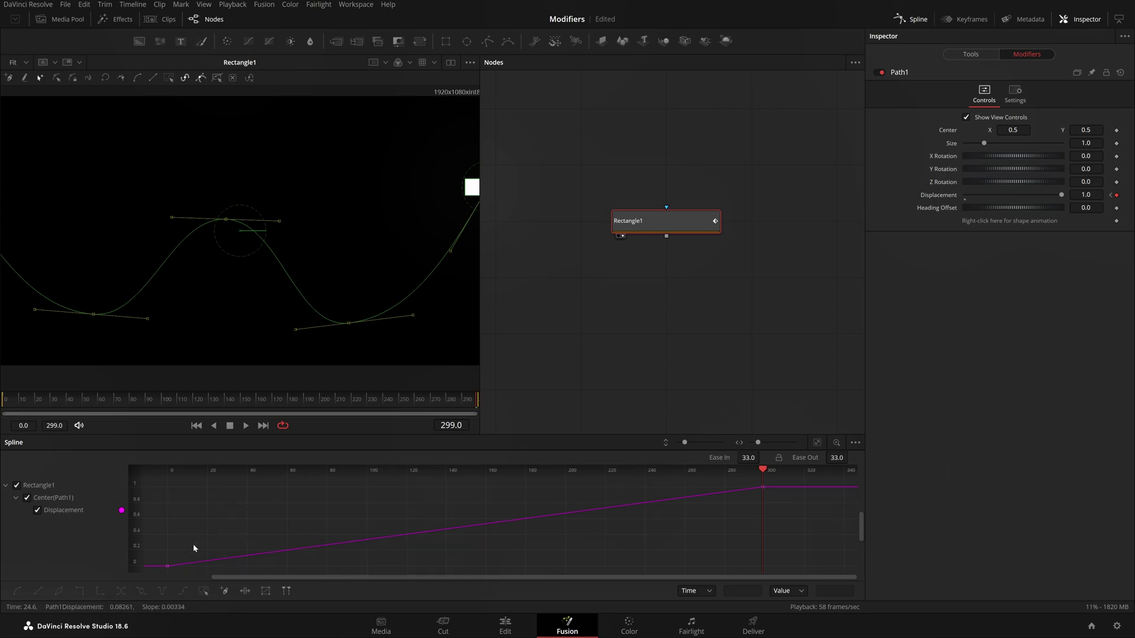
pyautogui.press('space')
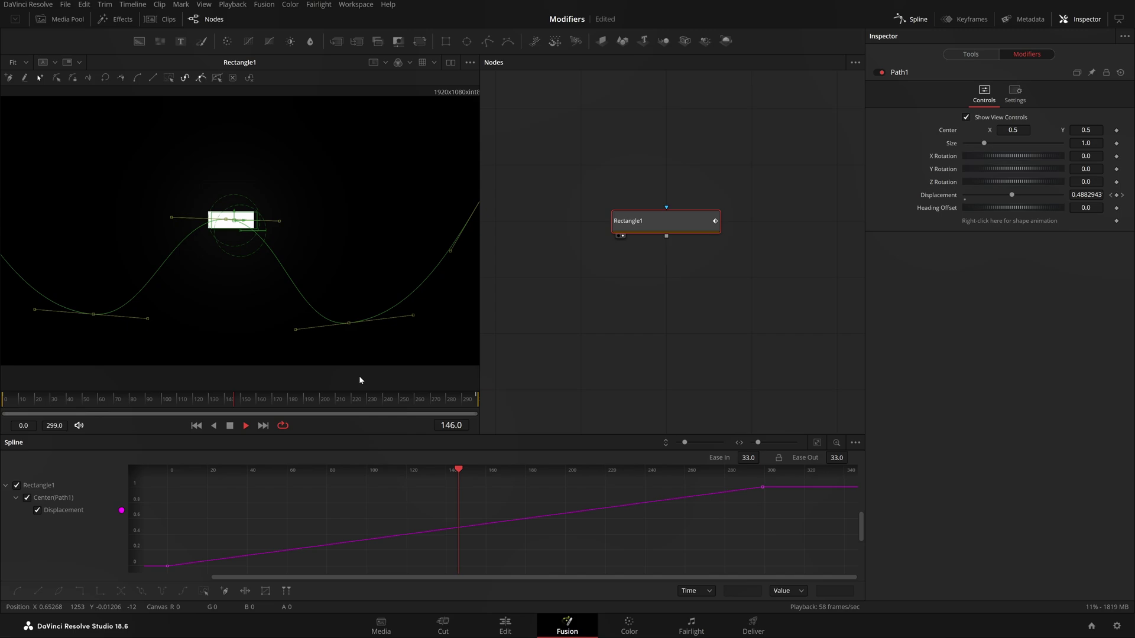
pyautogui.press('space')
pyautogui.moveTo(367, 407); pyautogui.dragTo(184, 410)
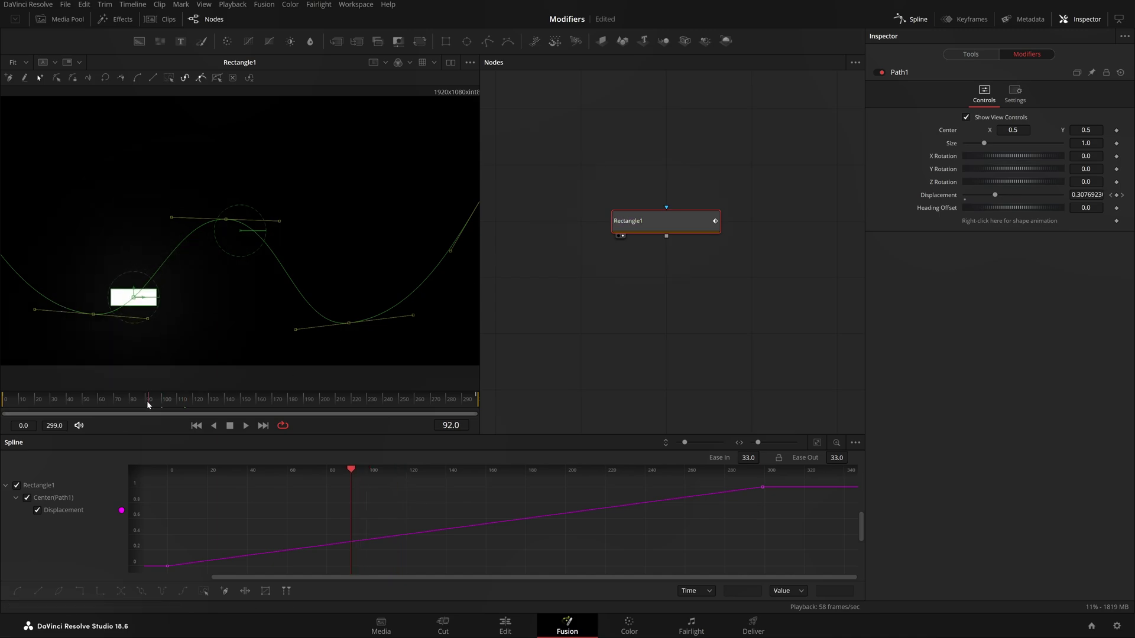
pyautogui.moveTo(148, 404); pyautogui.dragTo(144, 404)
# Connect Rectangle1's Angle to Path1 Heading and play from the start to check the tilt
pyautogui.click(985, 55)
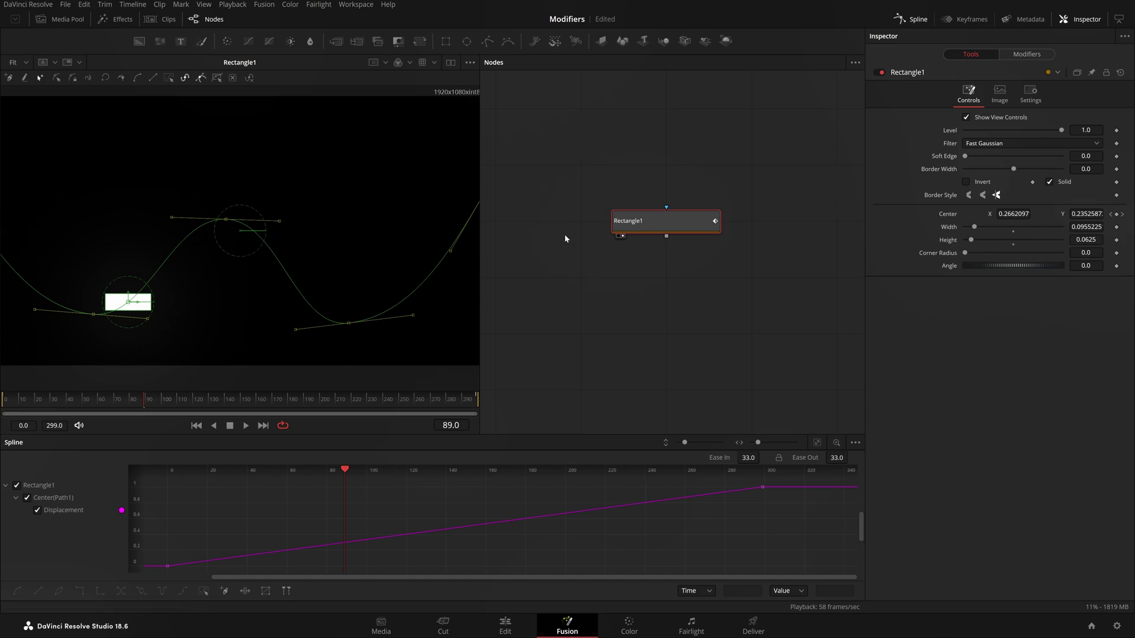
pyautogui.rightClick(948, 271)
pyautogui.moveTo(980, 327)
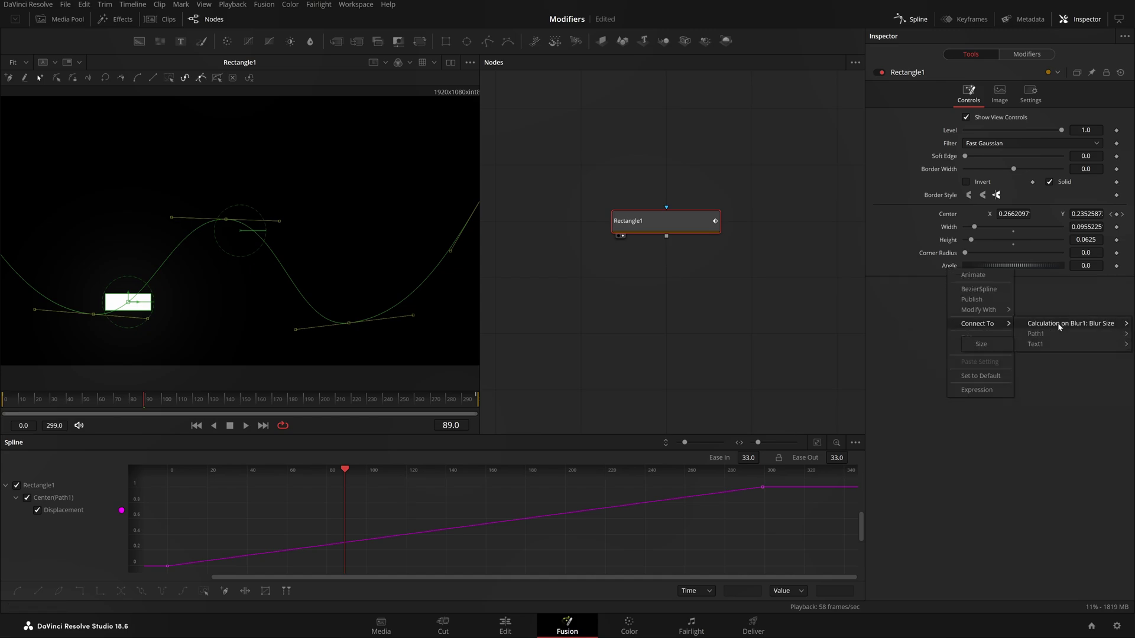
pyautogui.moveTo(1058, 325)
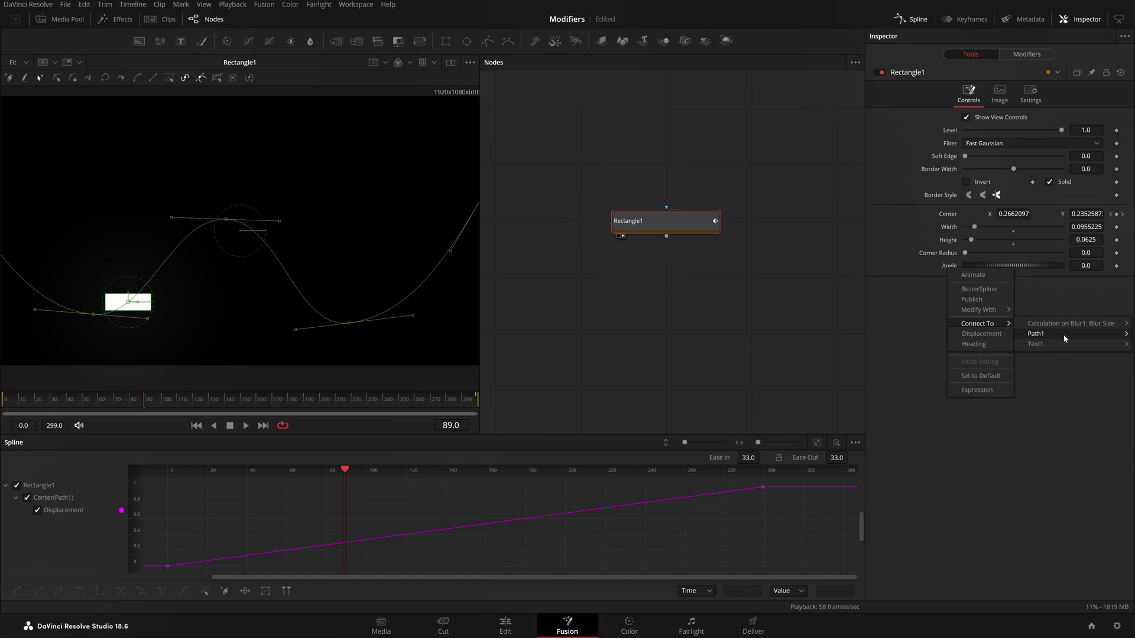
pyautogui.click(991, 342)
pyautogui.moveTo(127, 407); pyautogui.dragTo(4, 414)
pyautogui.press('space')
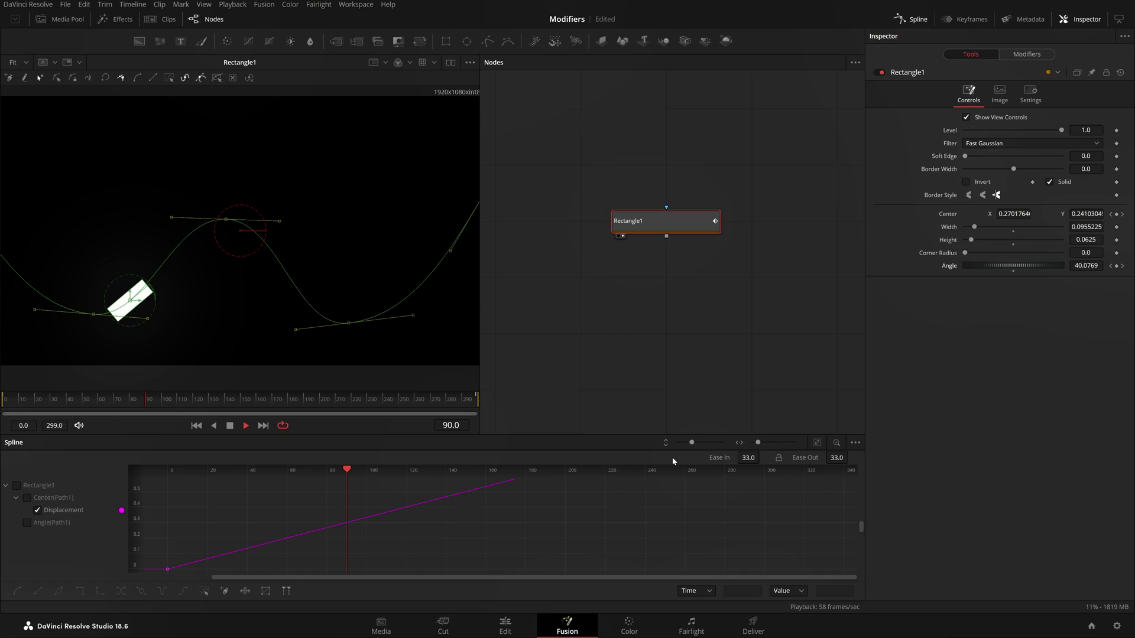
# Smooth both Displacement keyframes, experiment with the eases, and settle on Ease In/Out 33
pyautogui.click(817, 442)
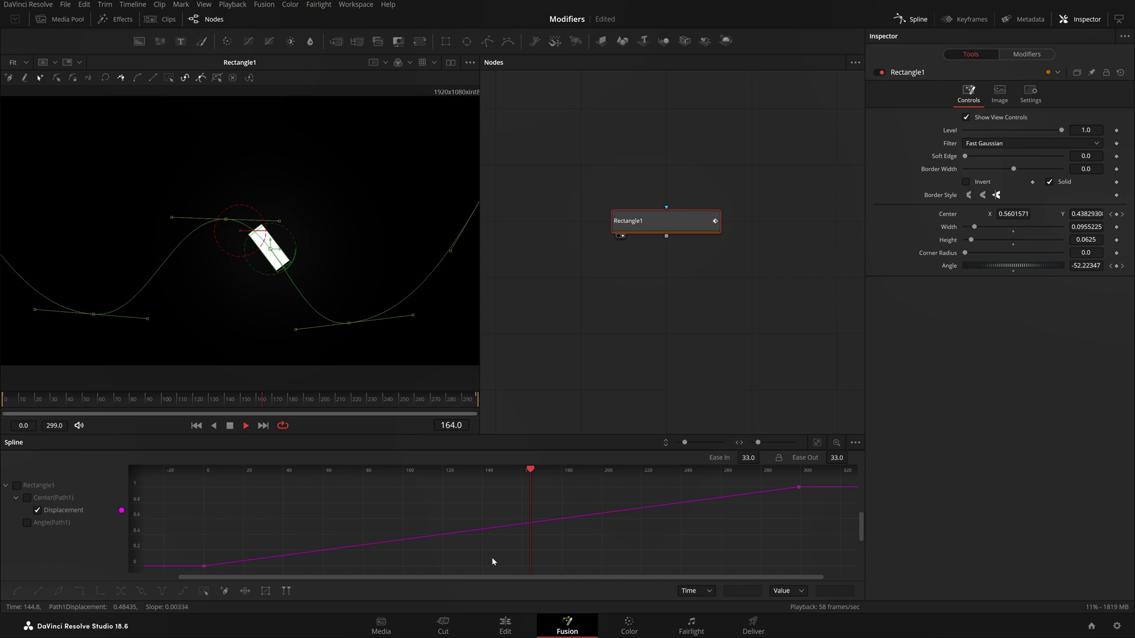
pyautogui.hotkey('ctrl', 'a')
pyautogui.press('s')
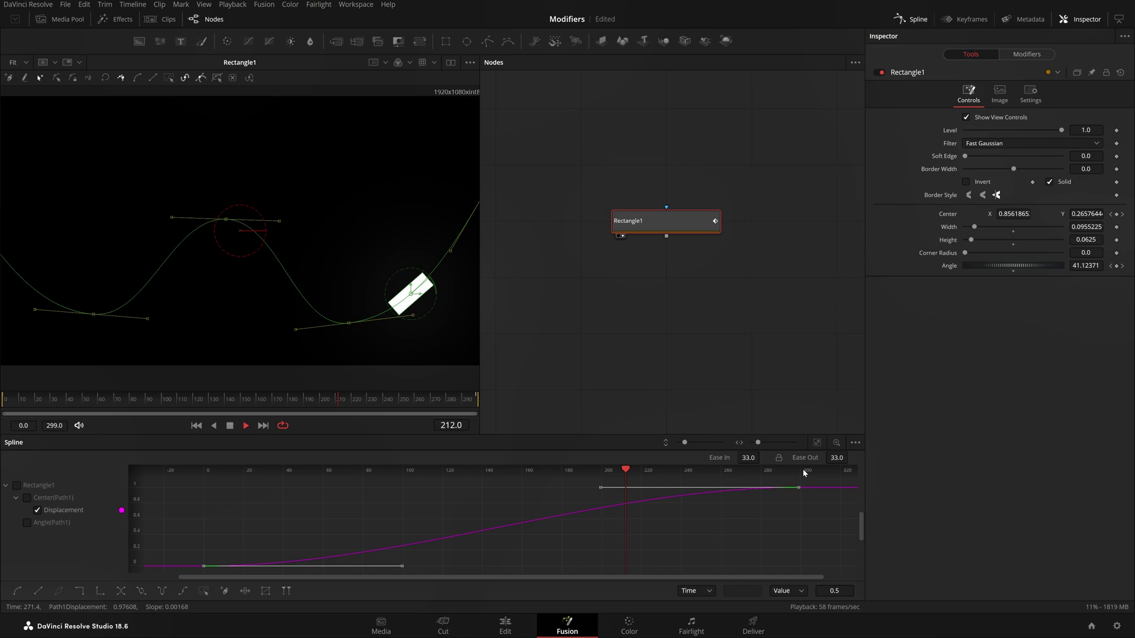
pyautogui.moveTo(743, 461); pyautogui.dragTo(769, 457)
pyautogui.moveTo(845, 458); pyautogui.dragTo(852, 457)
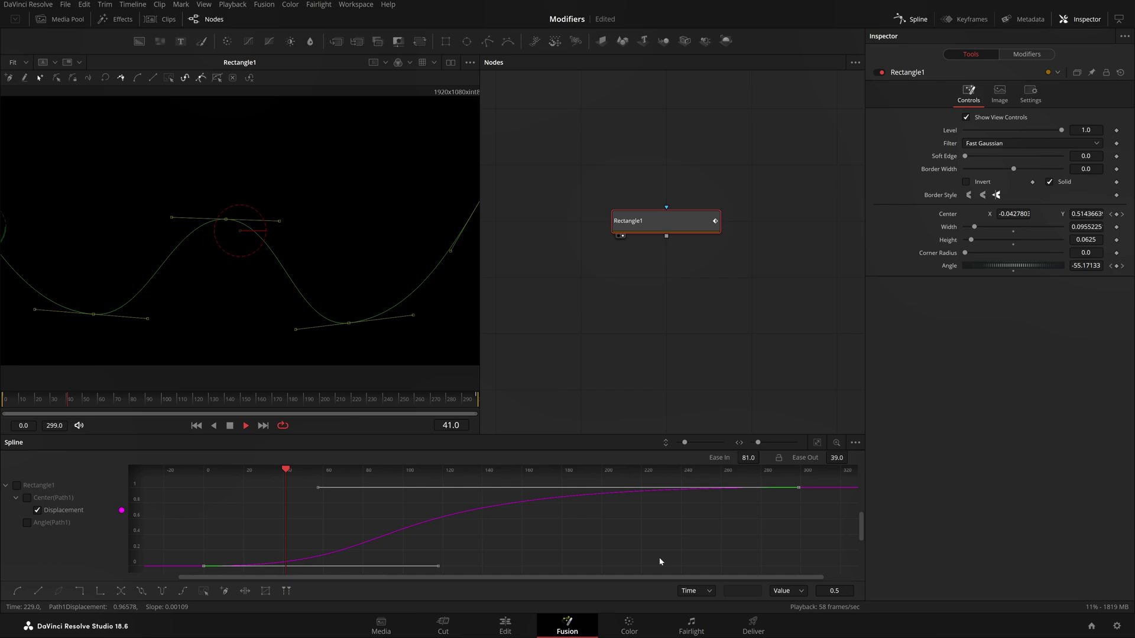
pyautogui.press('s')
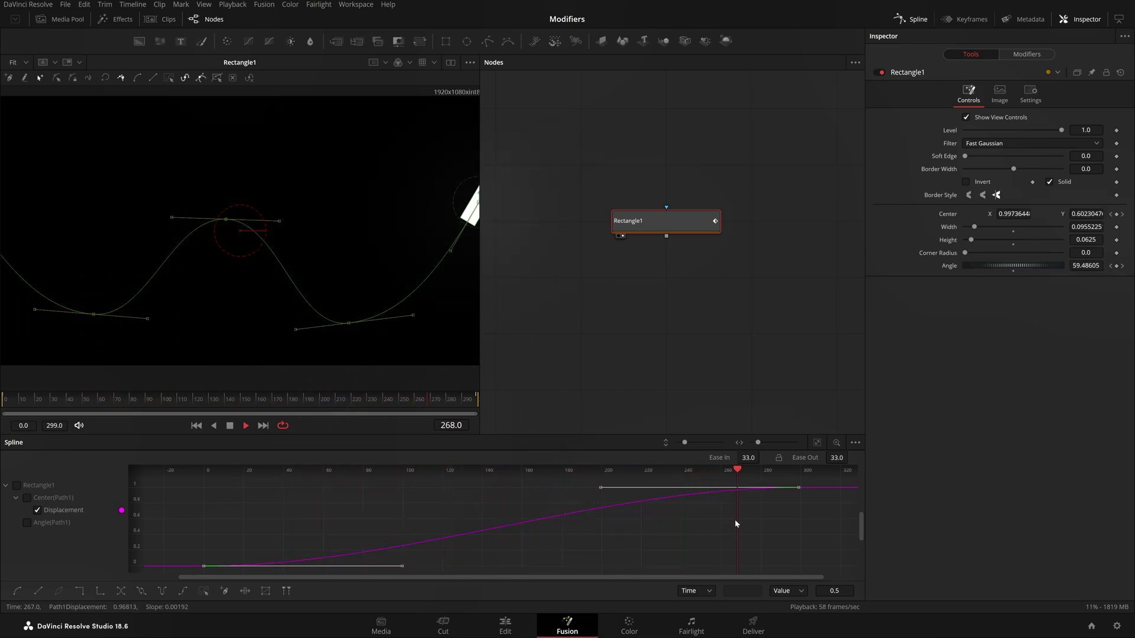
# Make the wave path's right-end tangent vertical and shift the path slightly right
pyautogui.scroll(-2, 387, 239)
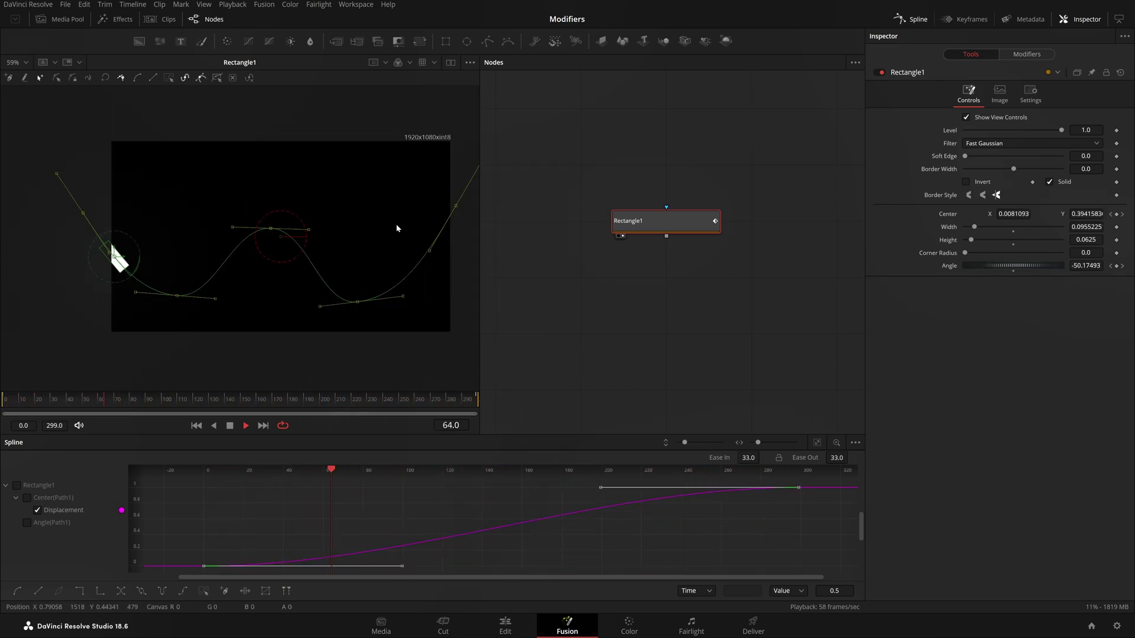
pyautogui.moveTo(417, 215); pyautogui.dragTo(371, 224)
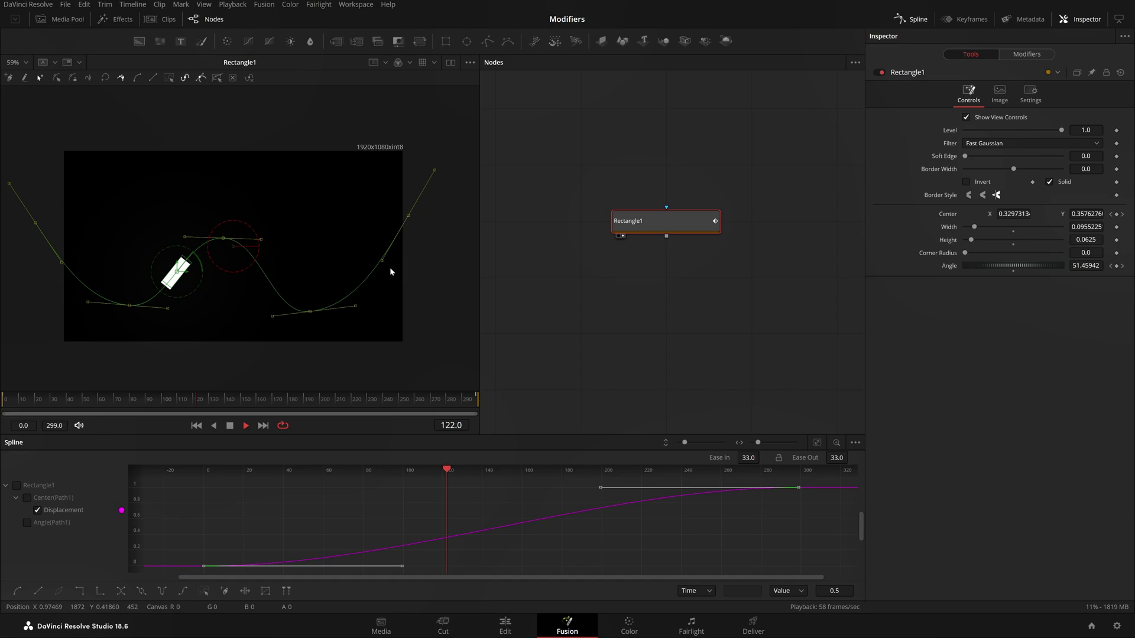
pyautogui.moveTo(382, 262); pyautogui.dragTo(407, 264)
pyautogui.moveTo(409, 216); pyautogui.dragTo(414, 216)
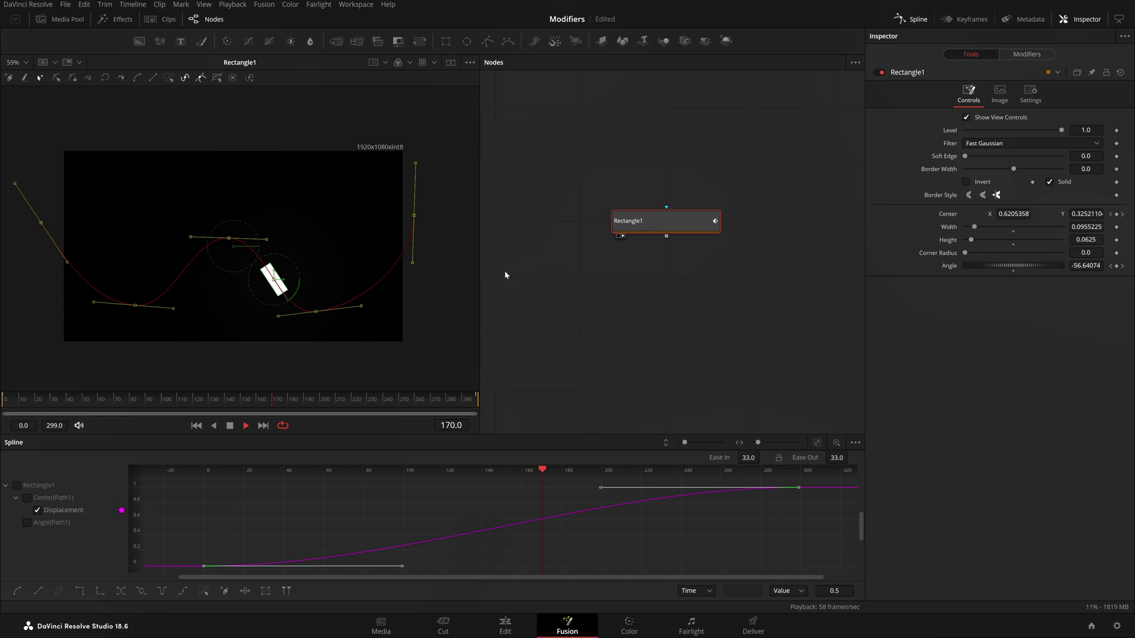
# Fit the viewer, reselect the rectangle, and try Path1 Size at about 0.6 before resetting to 1.0
pyautogui.click(586, 314)
pyautogui.hotkey('ctrl', 'f')
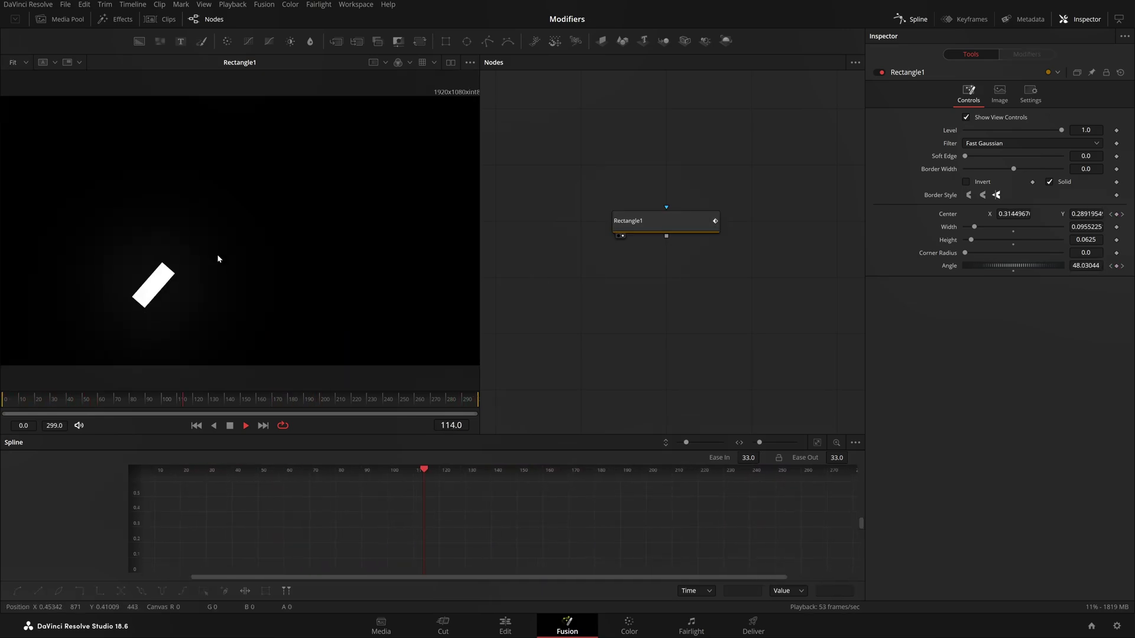
pyautogui.click(686, 225)
pyautogui.click(1035, 56)
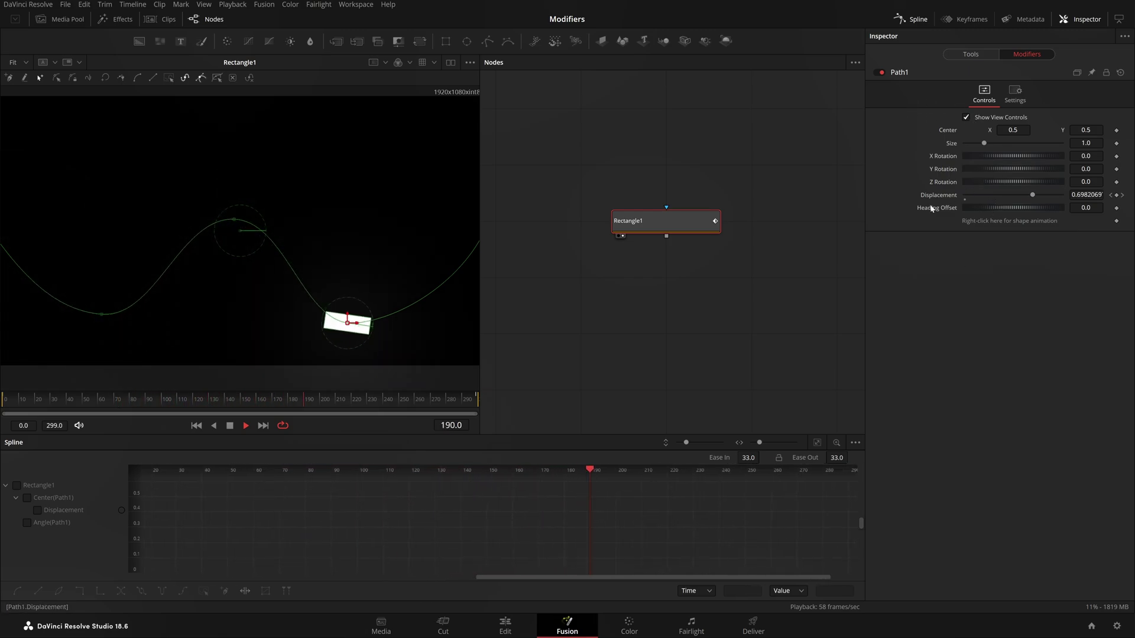
pyautogui.moveTo(984, 143); pyautogui.dragTo(976, 143)
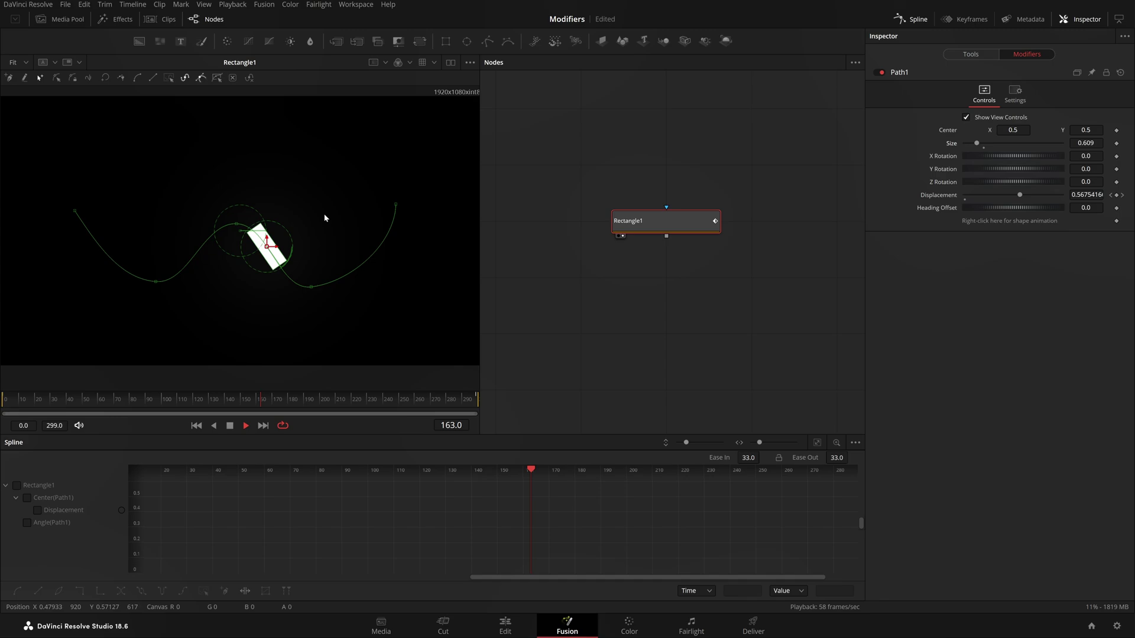
pyautogui.click(983, 147)
# Try Path1's X, Y and Z rotations, then reset them and Heading Offset to 0
pyautogui.moveTo(1012, 157); pyautogui.dragTo(952, 157)
pyautogui.moveTo(1087, 156)
pyautogui.mouseDown()
pyautogui.moveTo(1120, 156)
pyautogui.moveTo(1098, 156)
pyautogui.mouseUp()
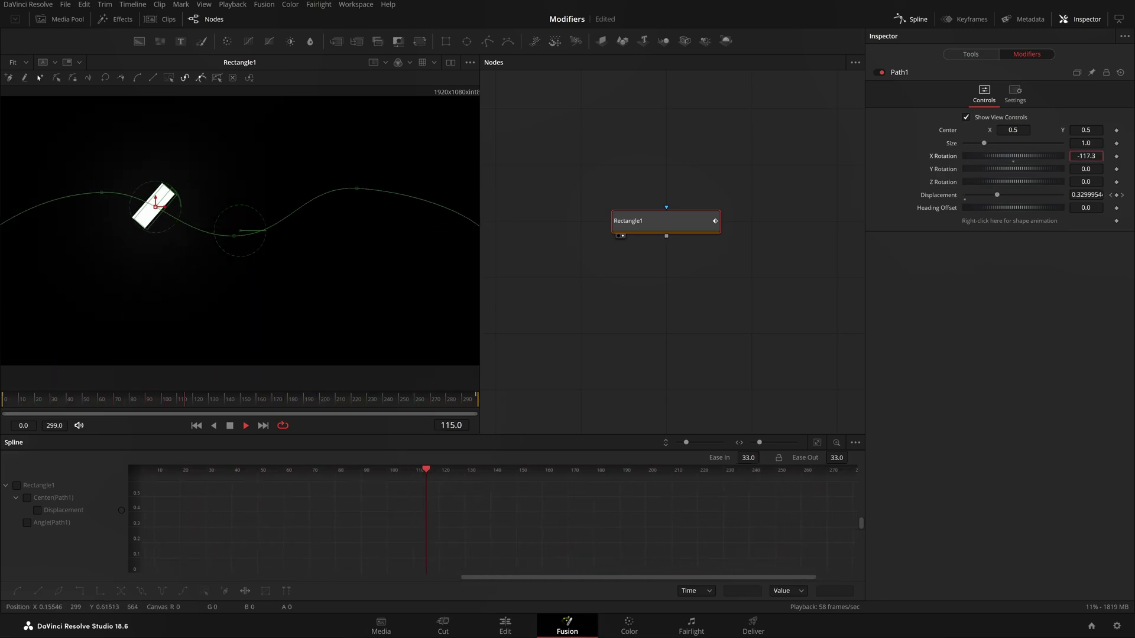
pyautogui.click(1012, 161)
pyautogui.moveTo(1013, 170)
pyautogui.mouseDown()
pyautogui.moveTo(1047, 169)
pyautogui.moveTo(1018, 169)
pyautogui.mouseUp()
pyautogui.click(1013, 174)
pyautogui.moveTo(1012, 183); pyautogui.dragTo(913, 223)
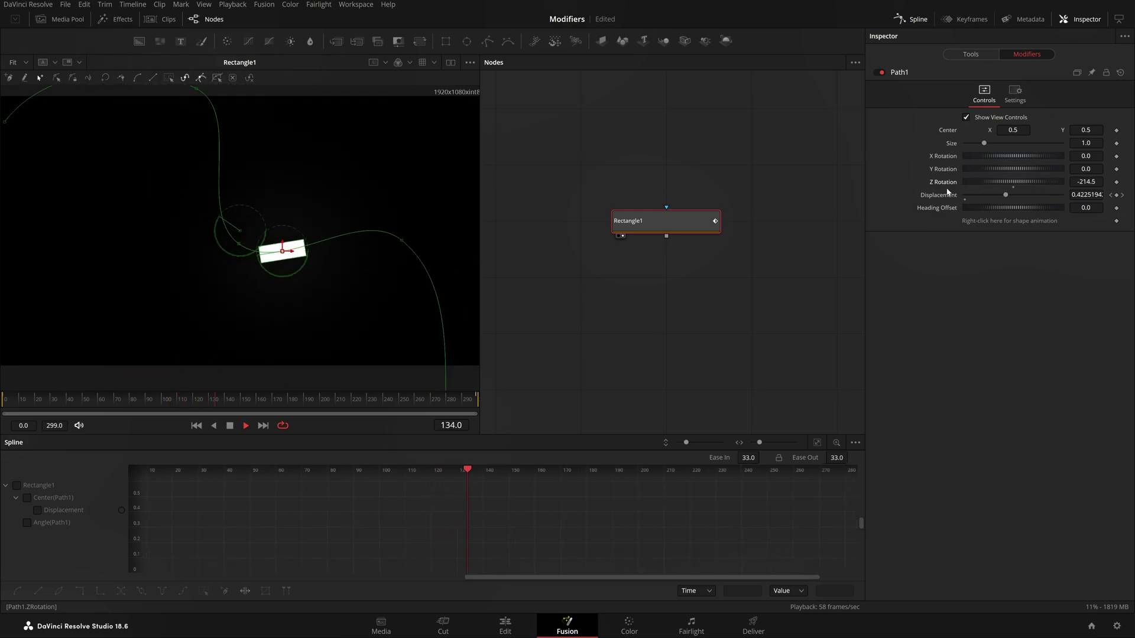
pyautogui.doubleClick(1013, 181)
pyautogui.doubleClick(1019, 208)
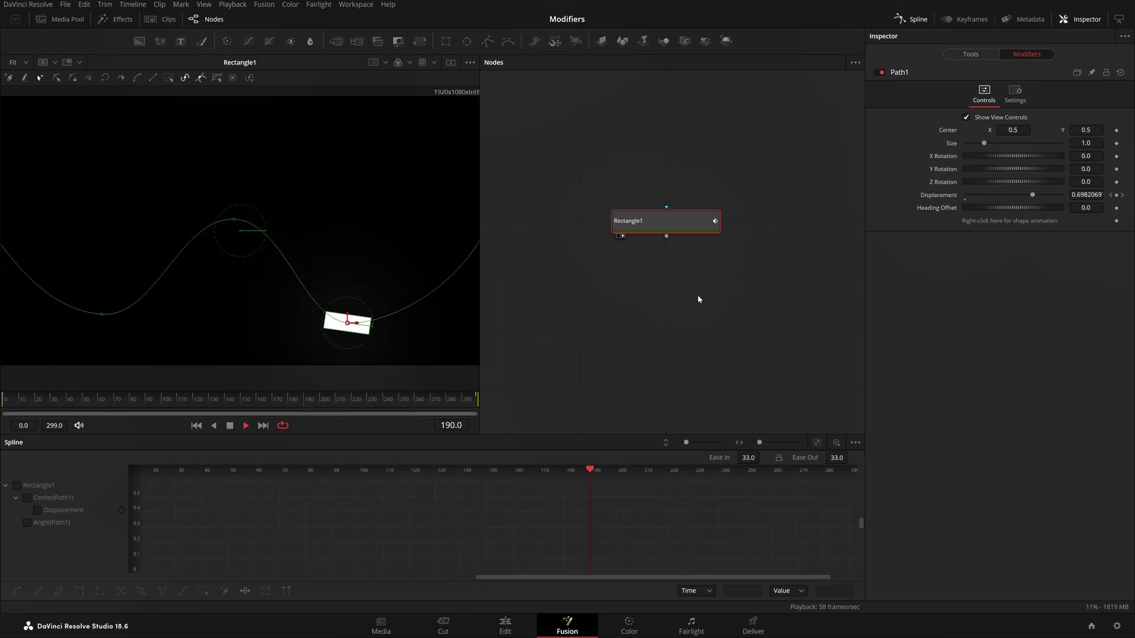
pyautogui.moveTo(735, 268); pyautogui.dragTo(701, 310)
# Add a Polygon node, stop playback, and return the playhead to frame 0
pyautogui.click(719, 303)
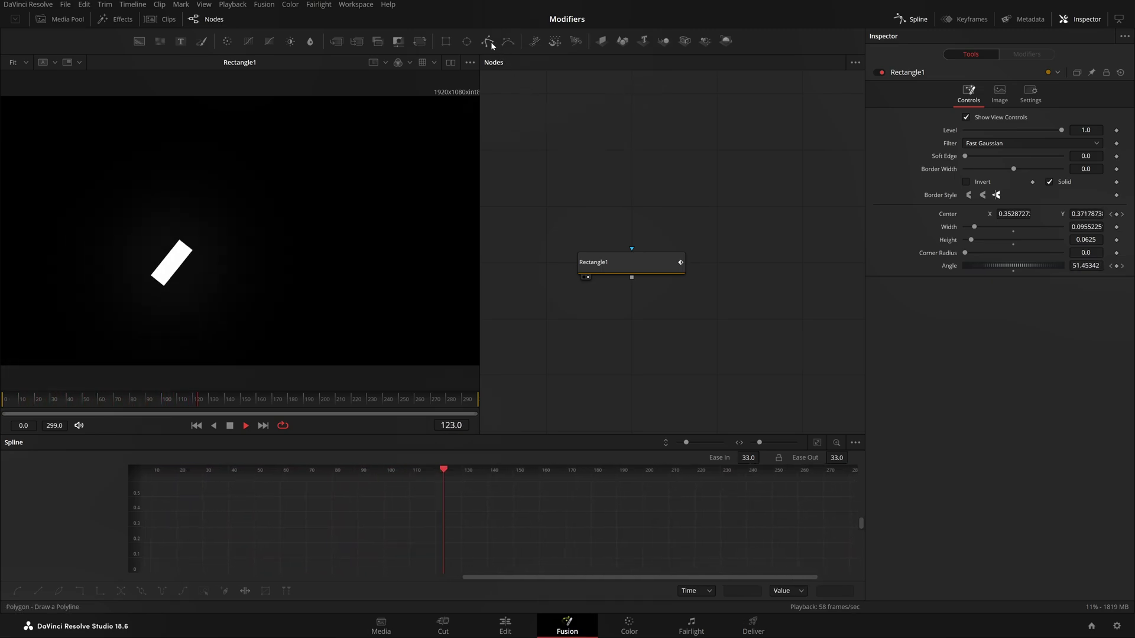
pyautogui.moveTo(490, 41); pyautogui.dragTo(647, 170)
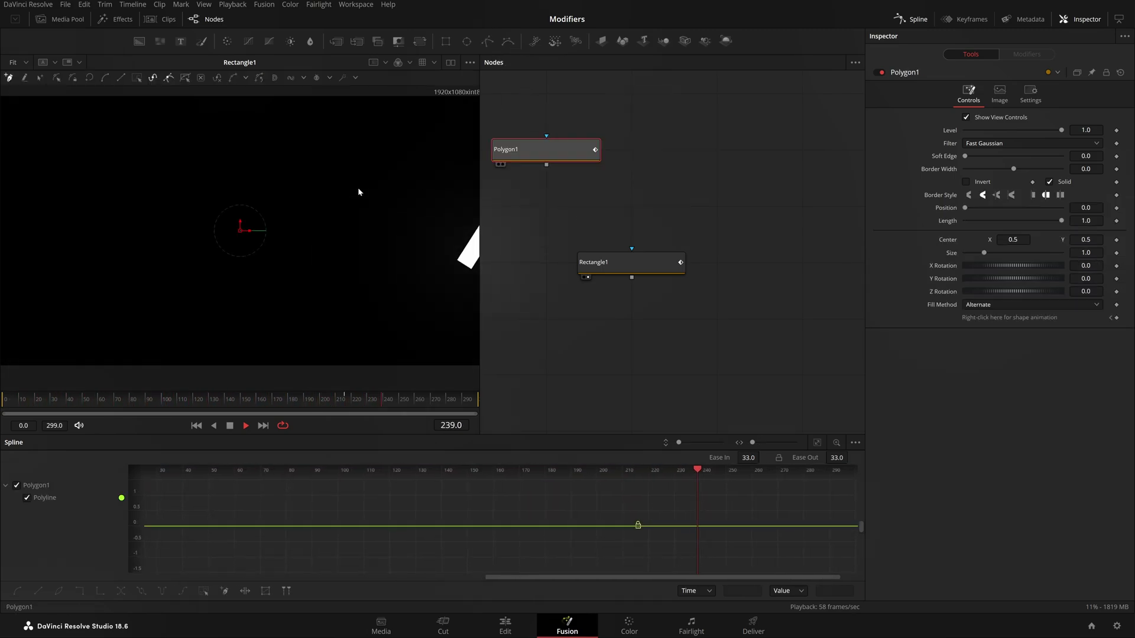
pyautogui.scroll(-2, 286, 200)
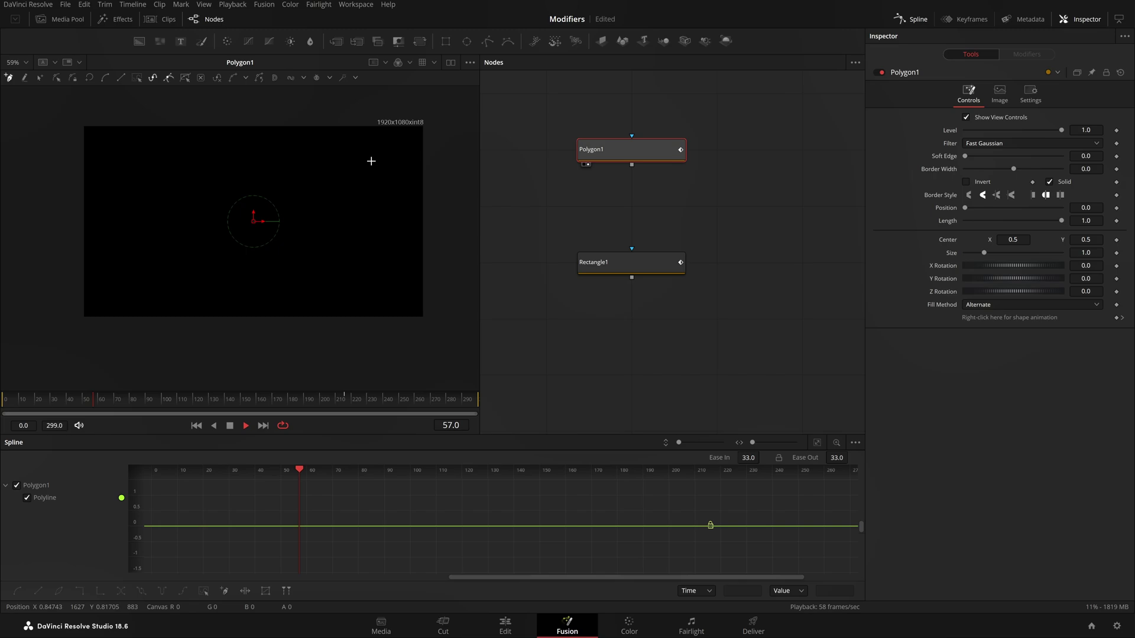
pyautogui.press('space')
pyautogui.moveTo(138, 406); pyautogui.dragTo(2, 428)
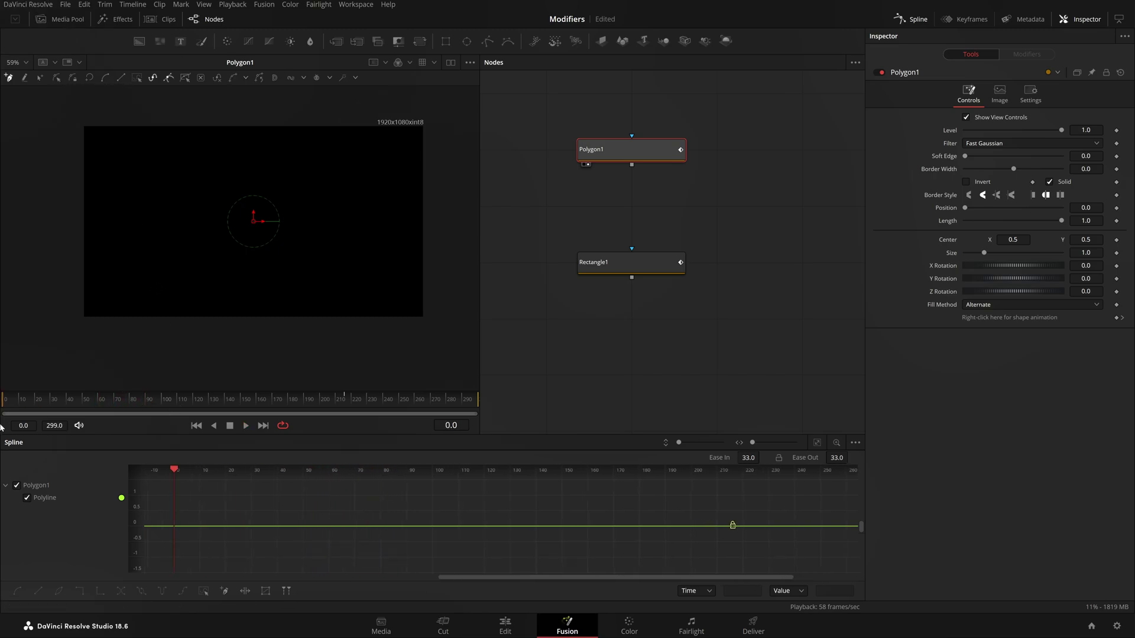
# Draw an eight-point open wave polyline across the frame with crests, troughs and a sharp peak
pyautogui.moveTo(65, 173); pyautogui.dragTo(65, 195)
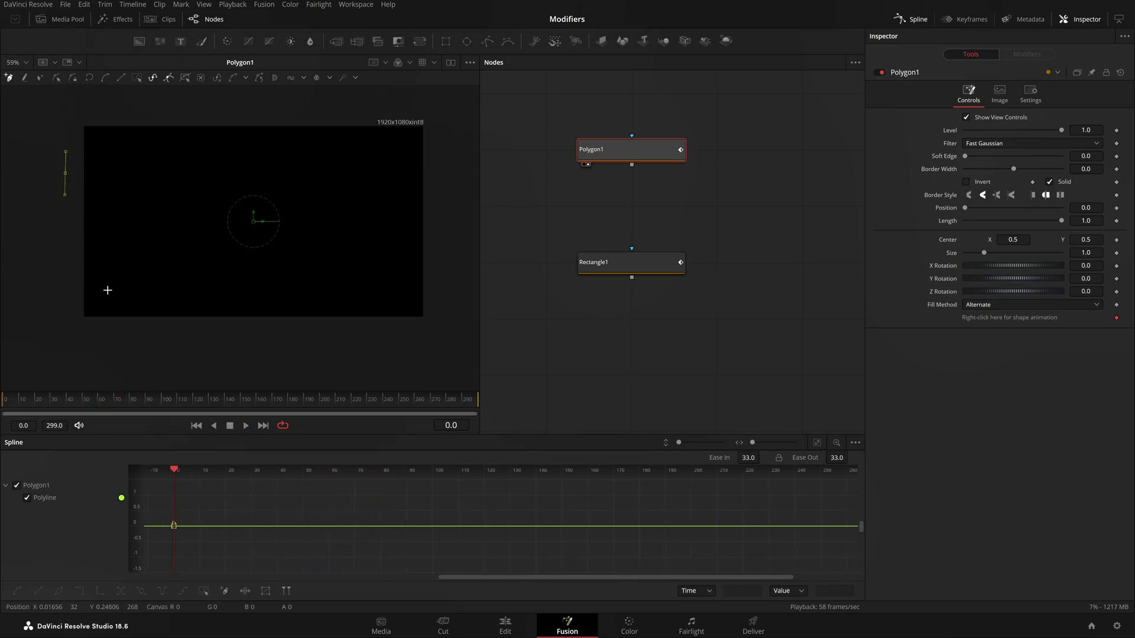
pyautogui.moveTo(131, 293); pyautogui.dragTo(154, 295)
pyautogui.moveTo(205, 184); pyautogui.dragTo(222, 165)
pyautogui.moveTo(242, 275); pyautogui.dragTo(261, 290)
pyautogui.moveTo(312, 249); pyautogui.dragTo(323, 207)
pyautogui.click(324, 165)
pyautogui.moveTo(343, 280); pyautogui.dragTo(360, 298)
pyautogui.moveTo(424, 200)
pyautogui.mouseDown()
pyautogui.moveTo(463, 179)
pyautogui.moveTo(445, 200)
pyautogui.mouseUp()
# Undo a stray extra point, select the wave's first point, and set the viewer zoom to Fit
pyautogui.moveTo(83, 159); pyautogui.dragTo(48, 185)
pyautogui.hotkey('ctrl', 'z')
pyautogui.moveTo(84, 141); pyautogui.dragTo(60, 176)
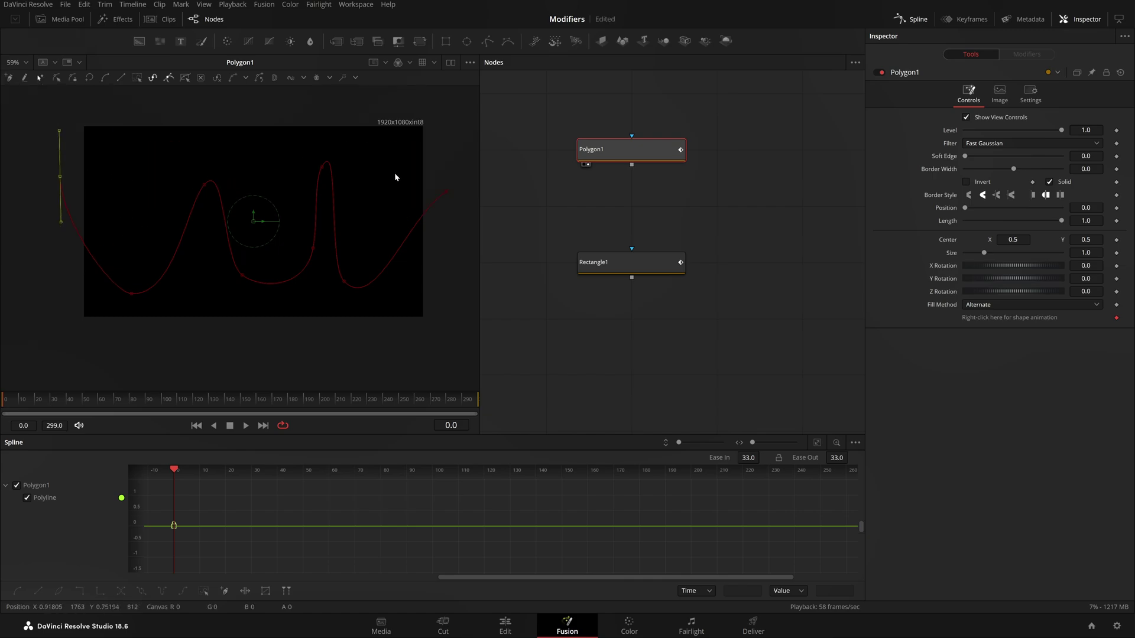
pyautogui.click(26, 61)
pyautogui.click(24, 99)
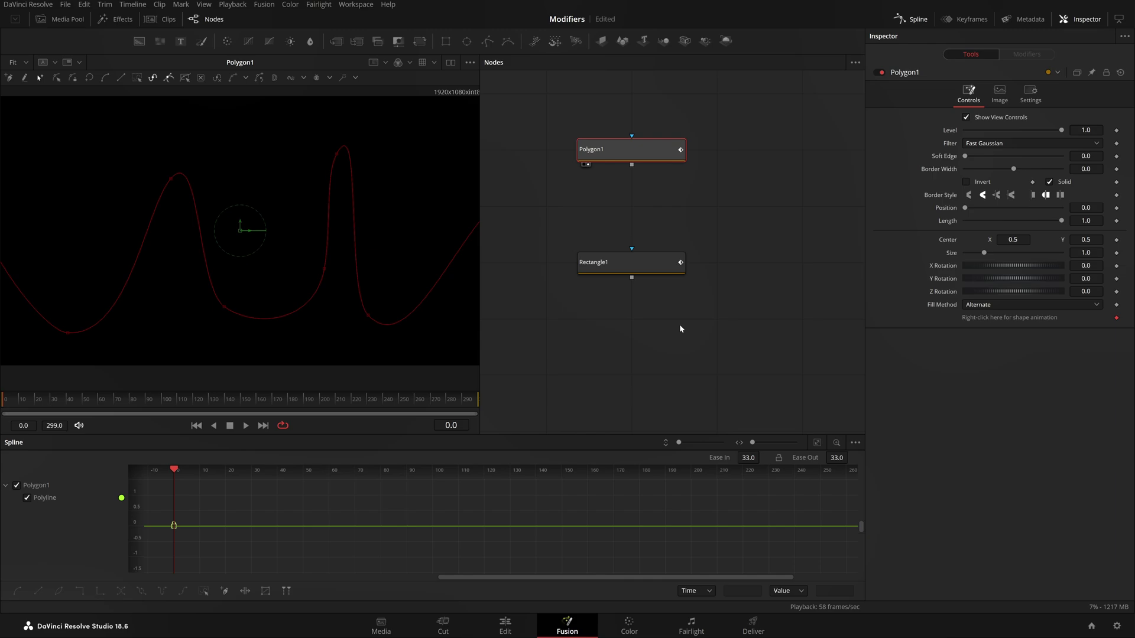
# Remove the Polygon1 polyline's animation and publish the polyline
pyautogui.rightClick(1038, 319)
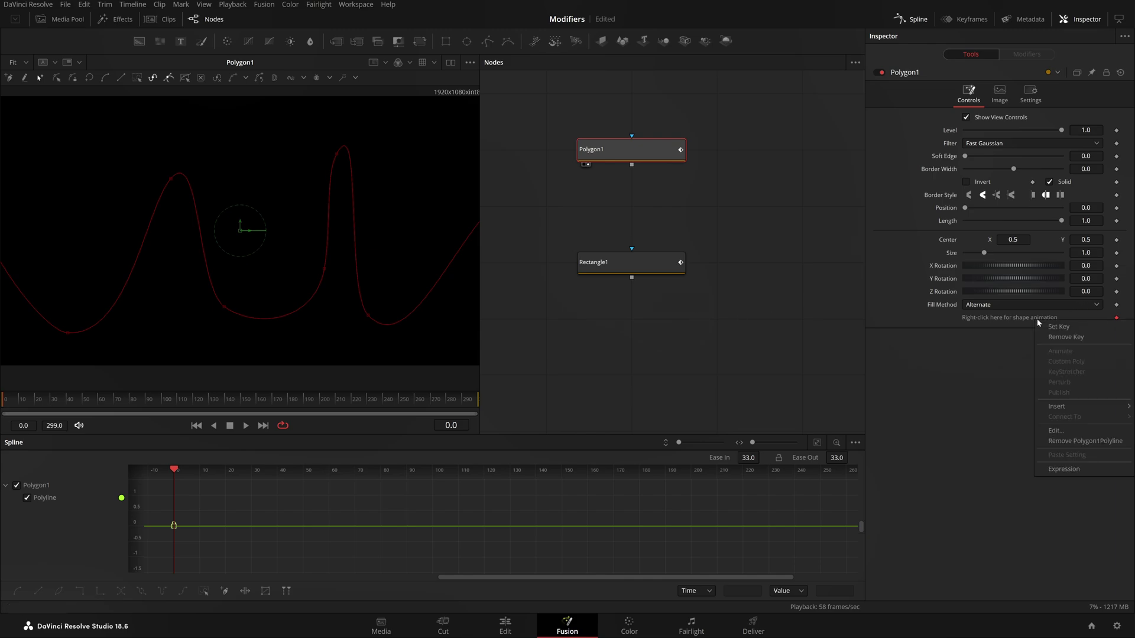
pyautogui.click(1081, 441)
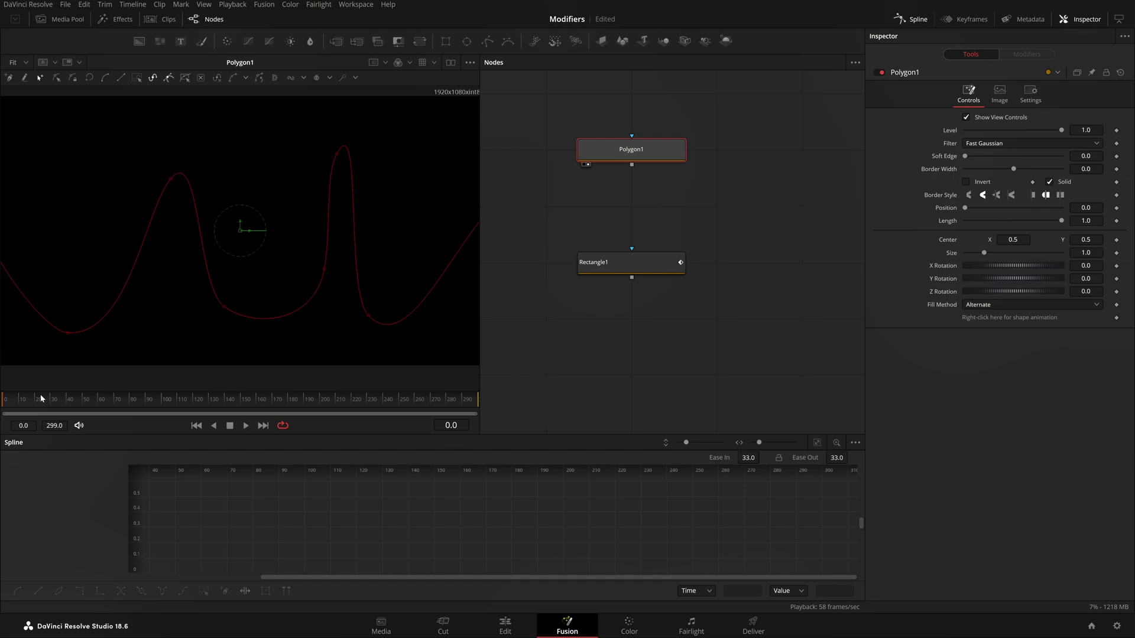
pyautogui.rightClick(995, 319)
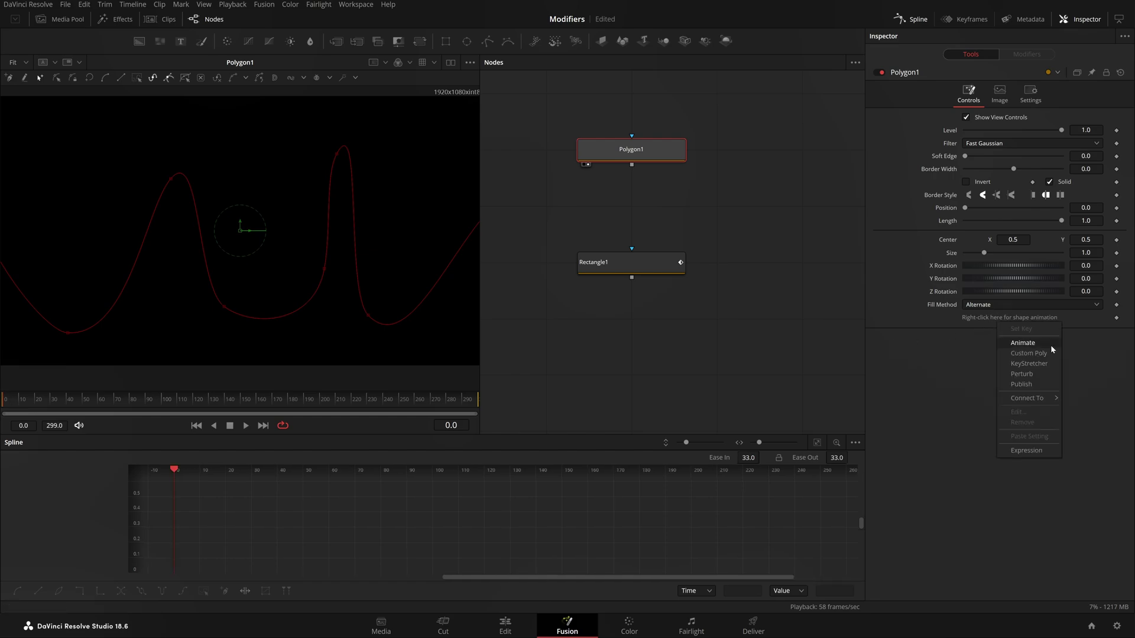
pyautogui.click(1030, 385)
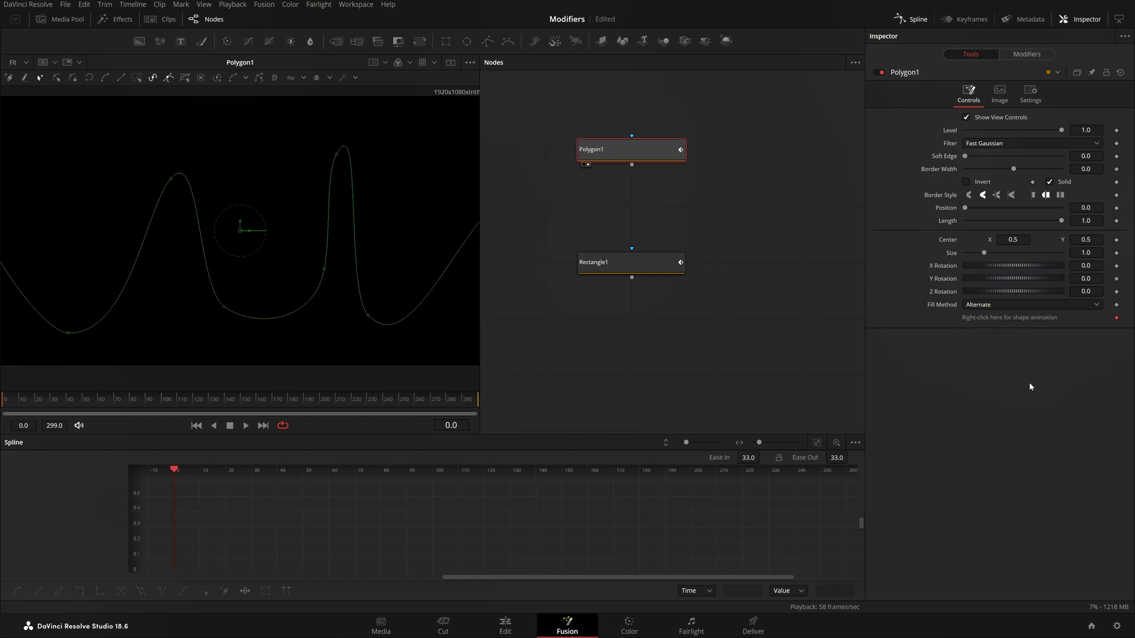
# Connect Rectangle1's Path1 shape to Polygon1: Polyline
pyautogui.click(1029, 53)
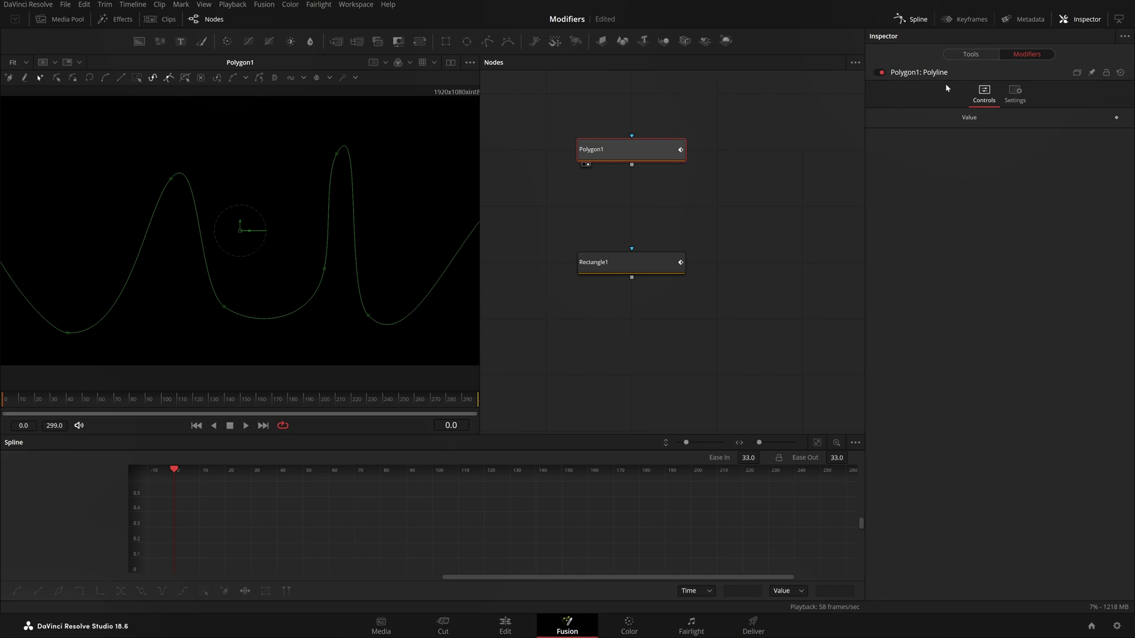
pyautogui.click(642, 262)
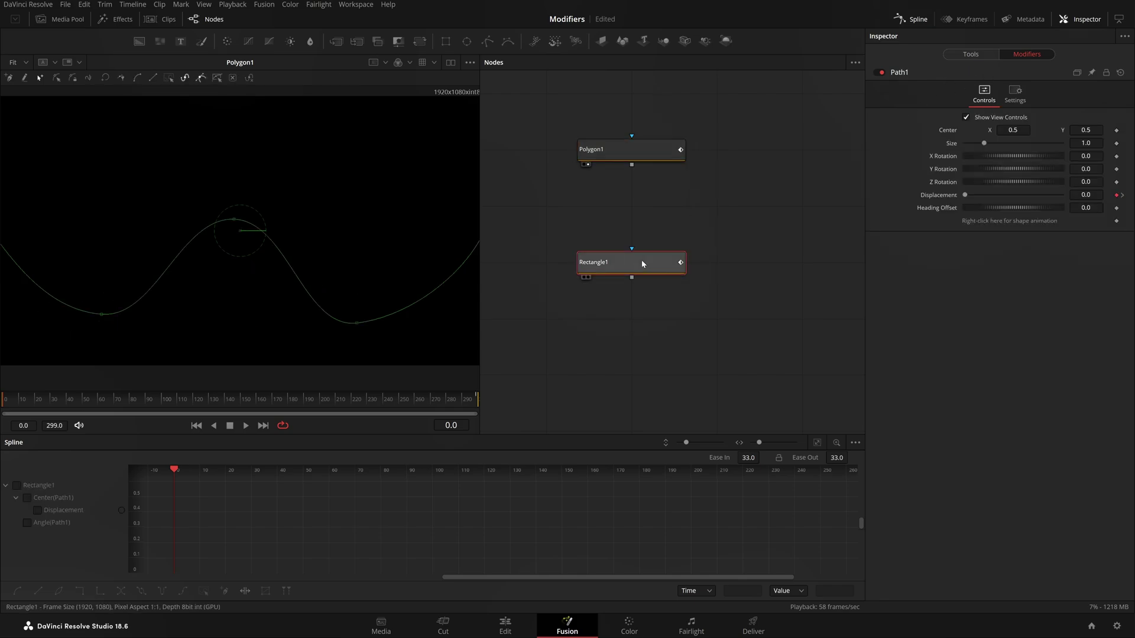
pyautogui.rightClick(1021, 224)
pyautogui.moveTo(1078, 302)
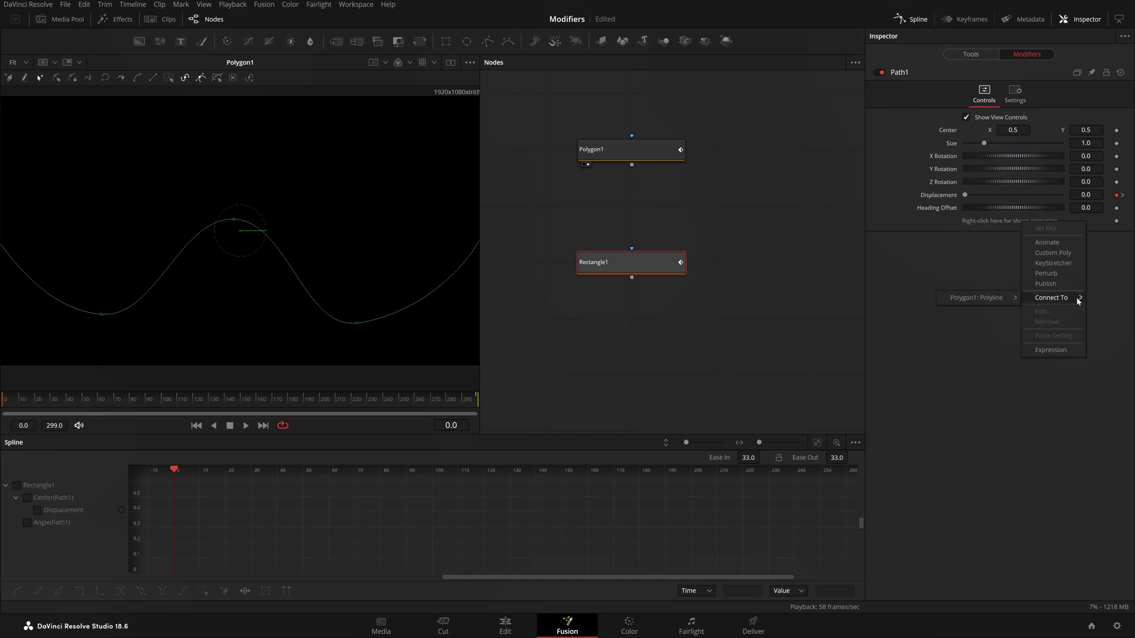
pyautogui.moveTo(1001, 304)
pyautogui.click(1036, 298)
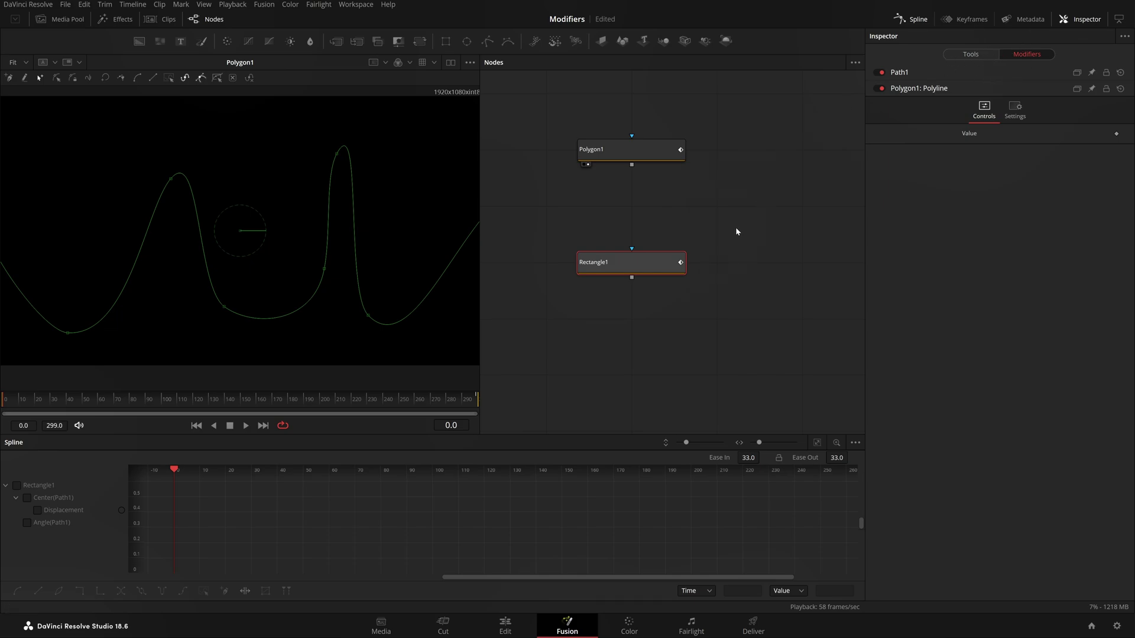
# View and play Rectangle1, then remove its existing Path1 modifier
pyautogui.moveTo(352, 260); pyautogui.dragTo(350, 260)
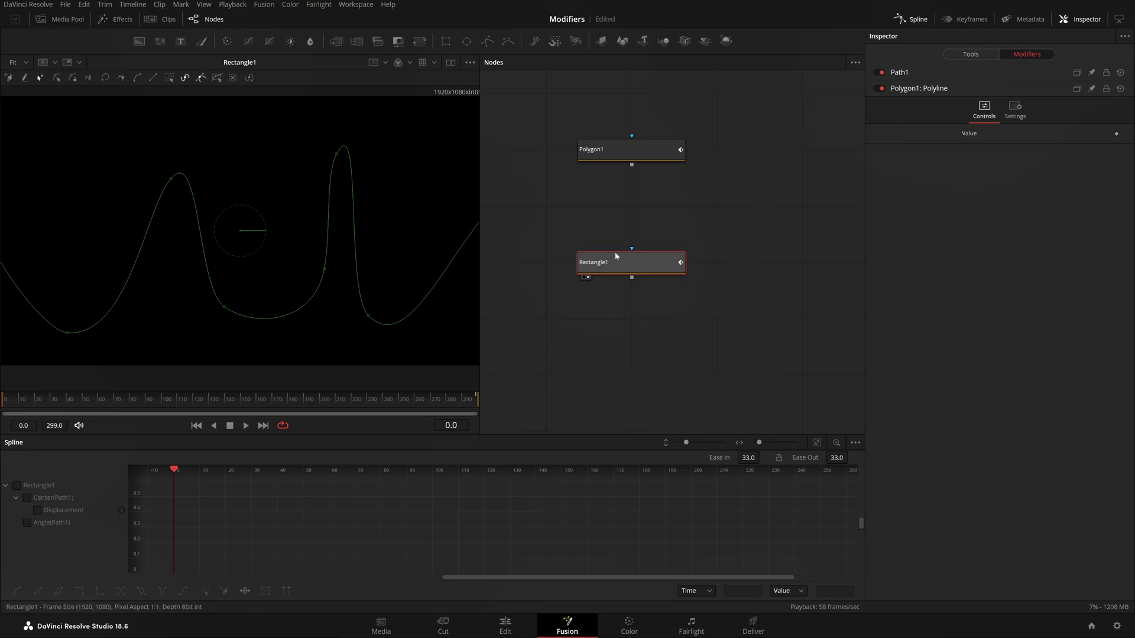
pyautogui.click(627, 247)
pyautogui.press('space')
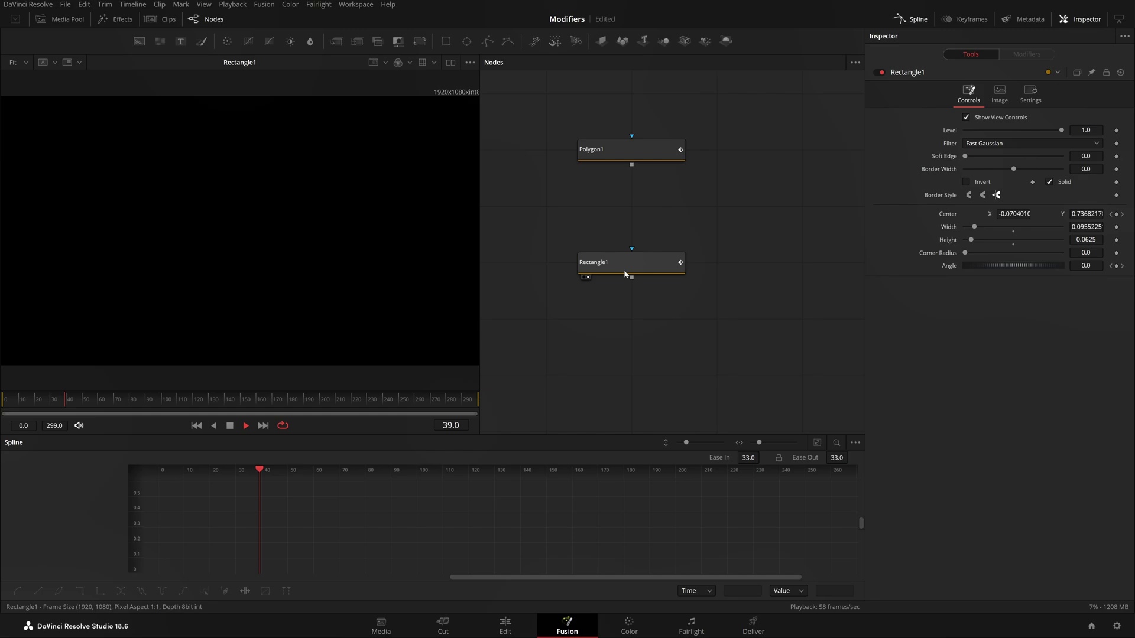
pyautogui.click(625, 273)
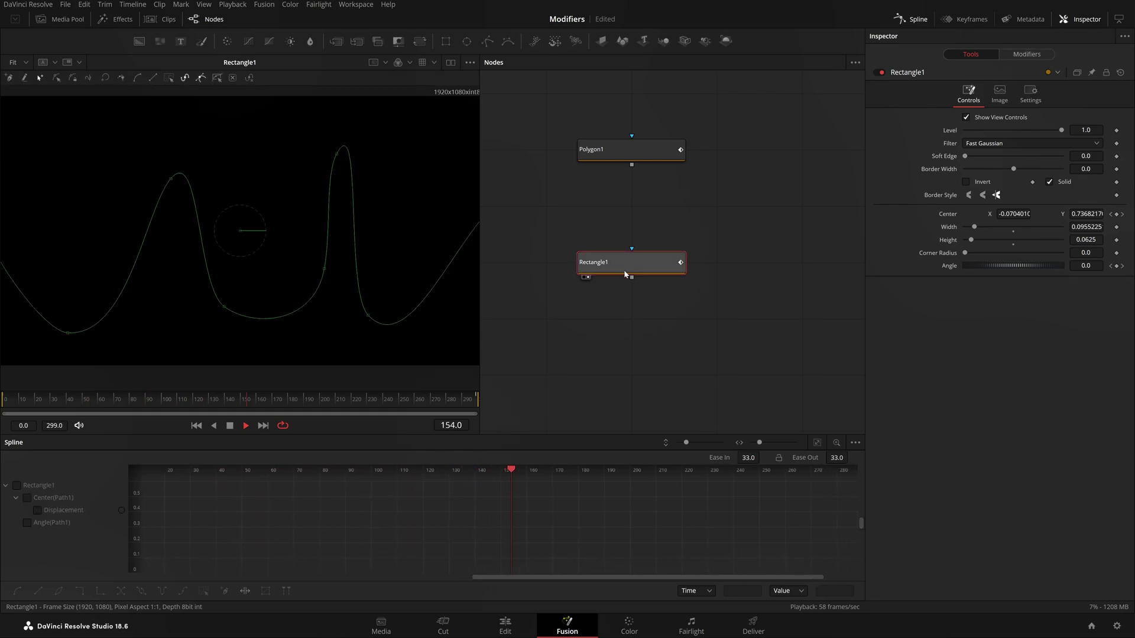
pyautogui.click(1027, 54)
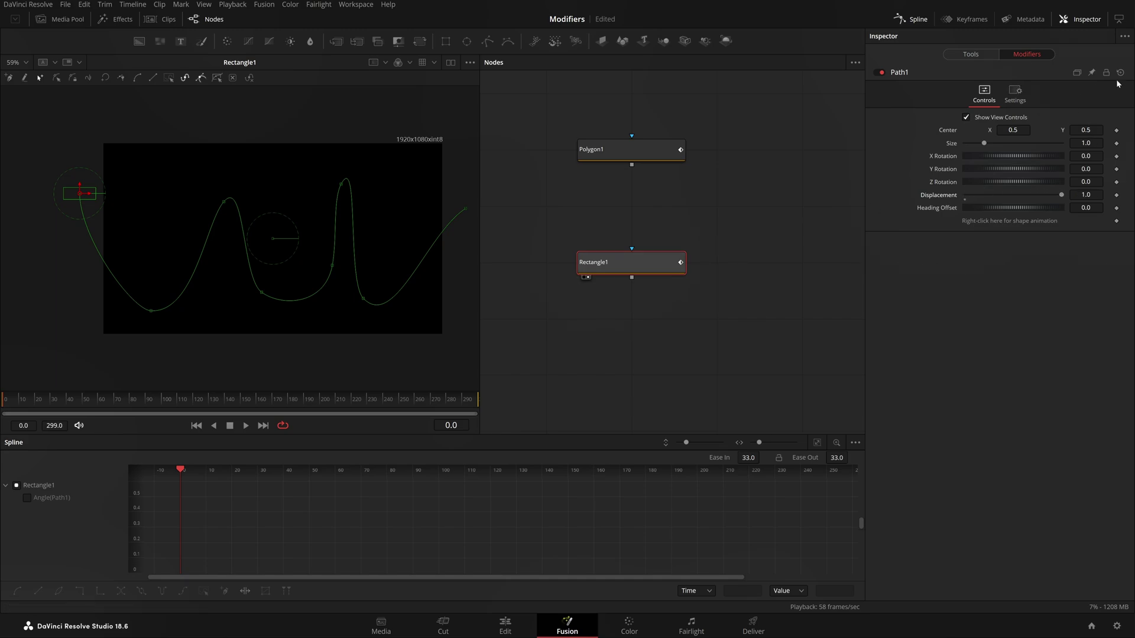
pyautogui.rightClick(989, 73)
pyautogui.click(1038, 172)
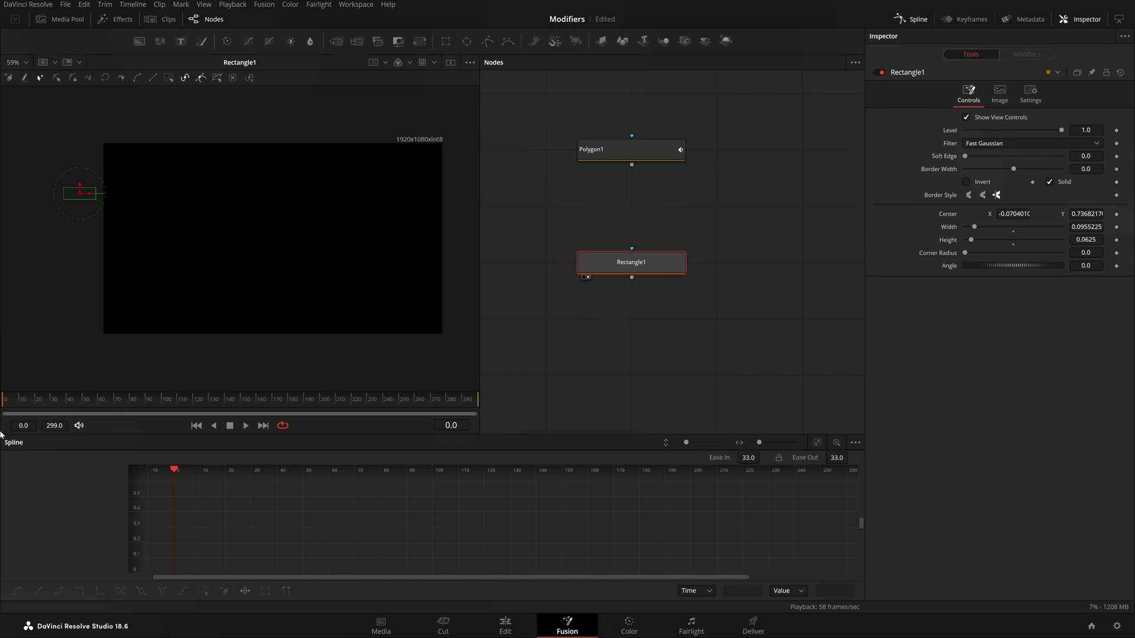
# Drive Rectangle1's Center with a new Path1 connected to Polygon1: Polyline
pyautogui.rightClick(953, 218)
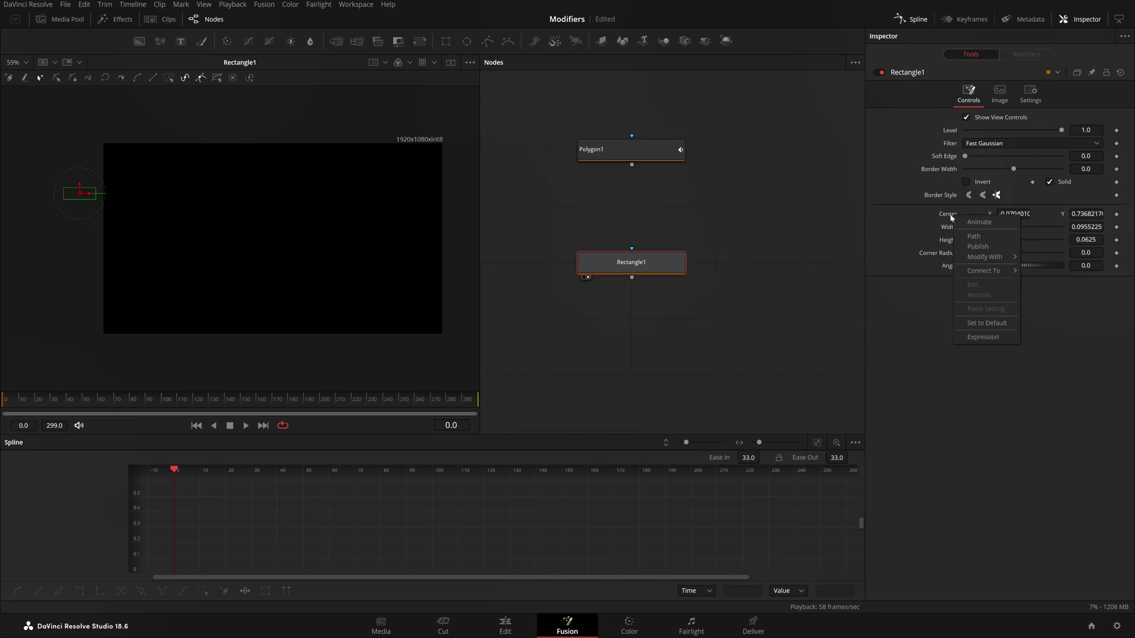
pyautogui.click(972, 238)
pyautogui.click(1026, 54)
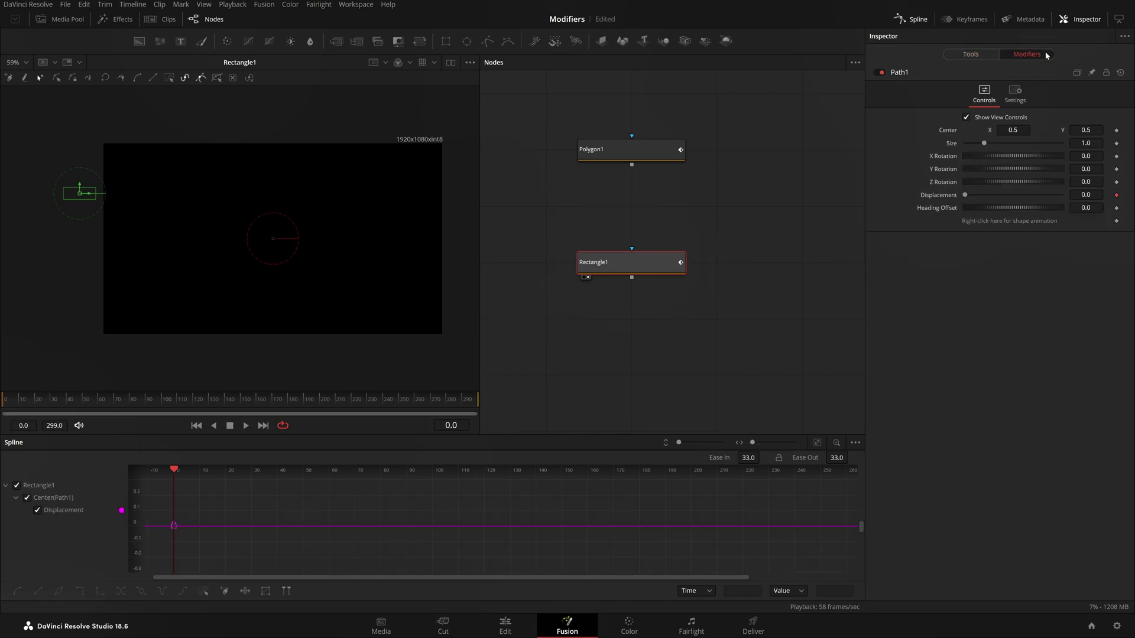
pyautogui.rightClick(1012, 222)
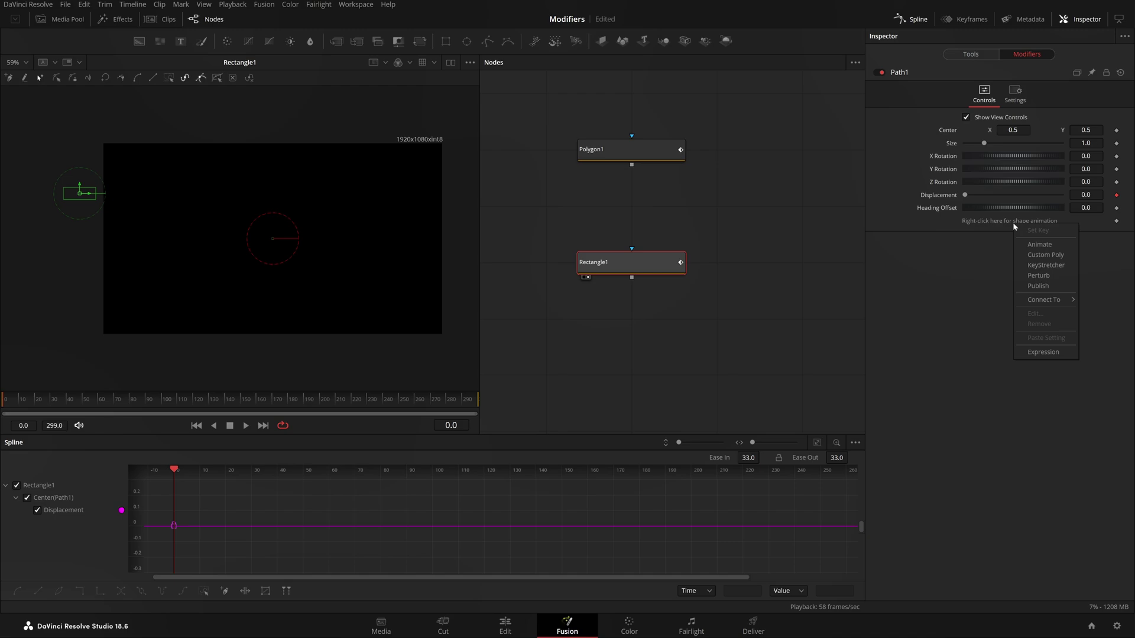
pyautogui.moveTo(1051, 299)
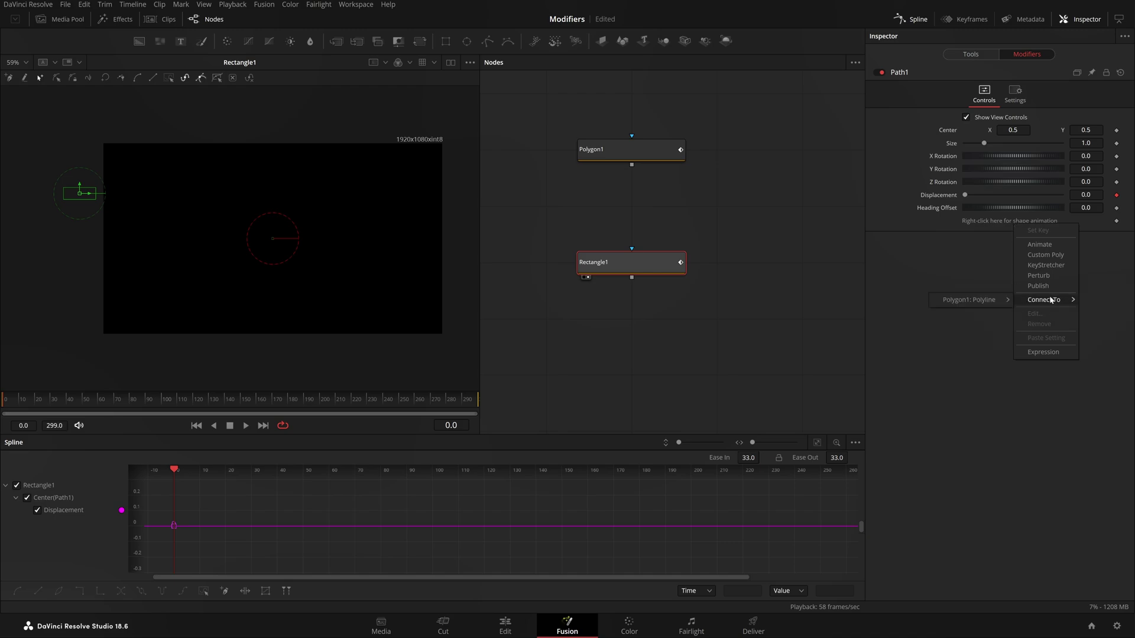
pyautogui.click(969, 300)
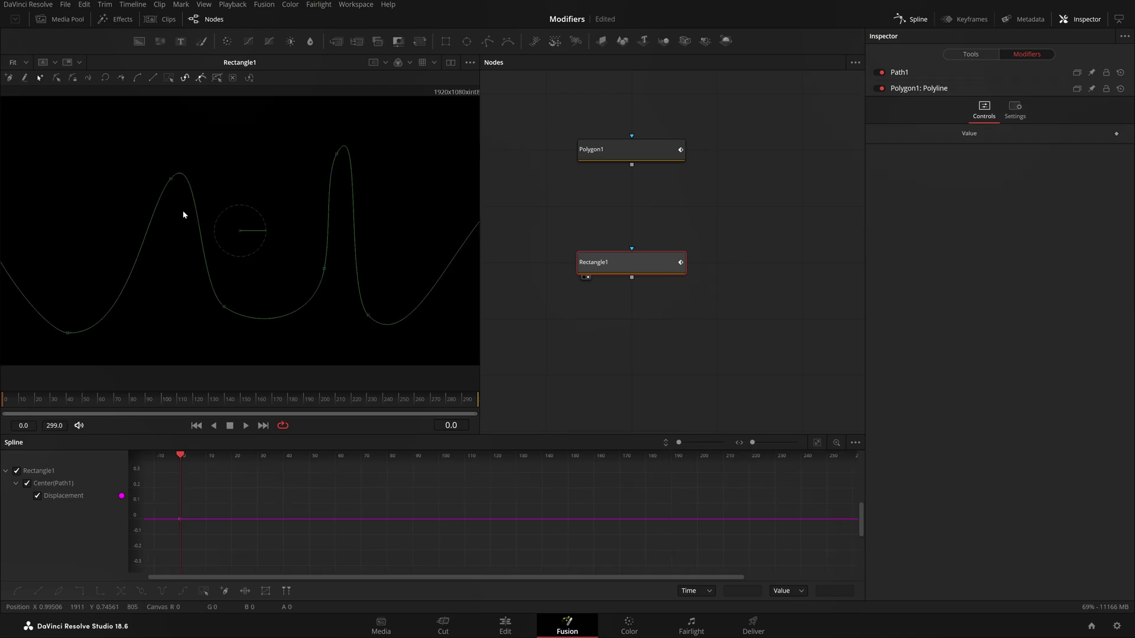
# Keyframe Path1 Displacement to 1.0 at frame 299, rising from 0 at frame 0
pyautogui.click(910, 72)
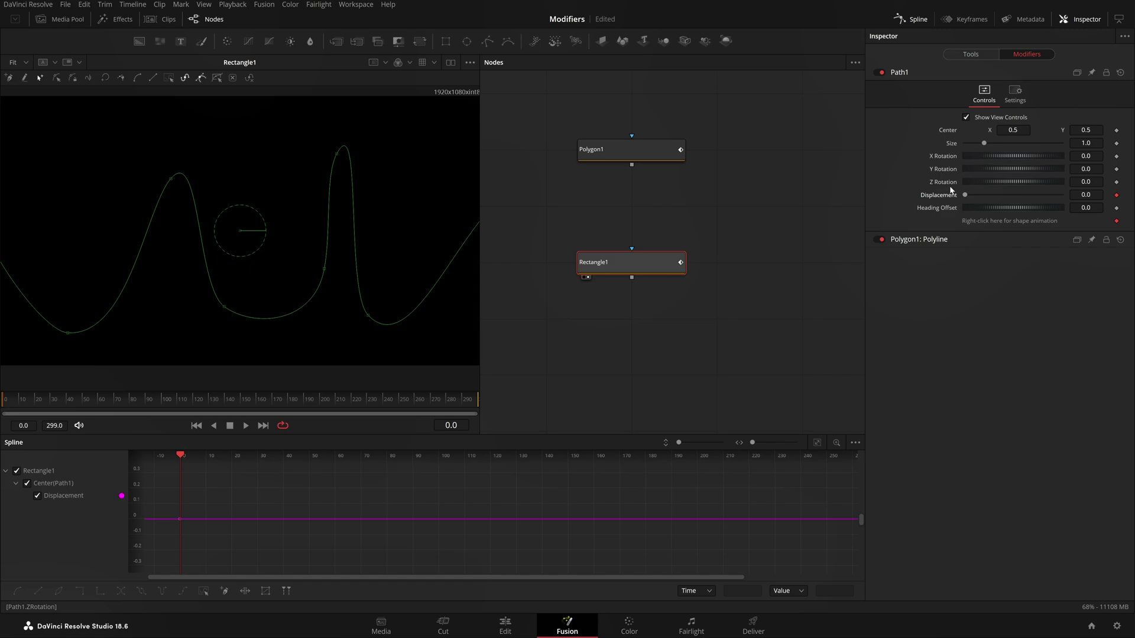
pyautogui.moveTo(965, 195); pyautogui.dragTo(914, 229)
pyautogui.moveTo(327, 399); pyautogui.dragTo(681, 409)
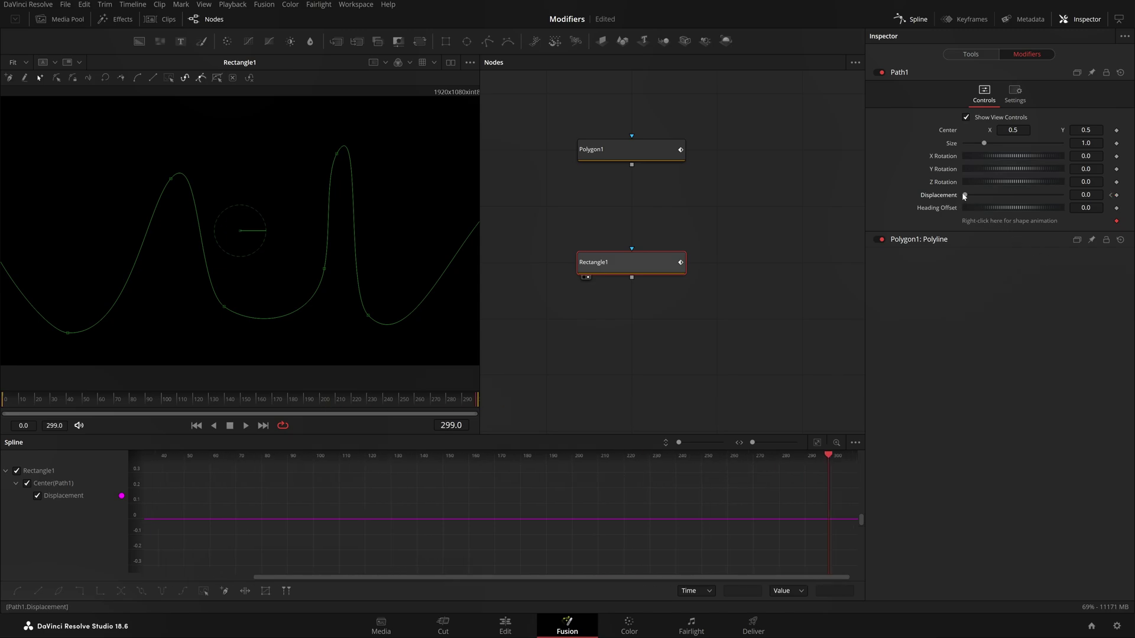
pyautogui.moveTo(965, 195); pyautogui.dragTo(1080, 221)
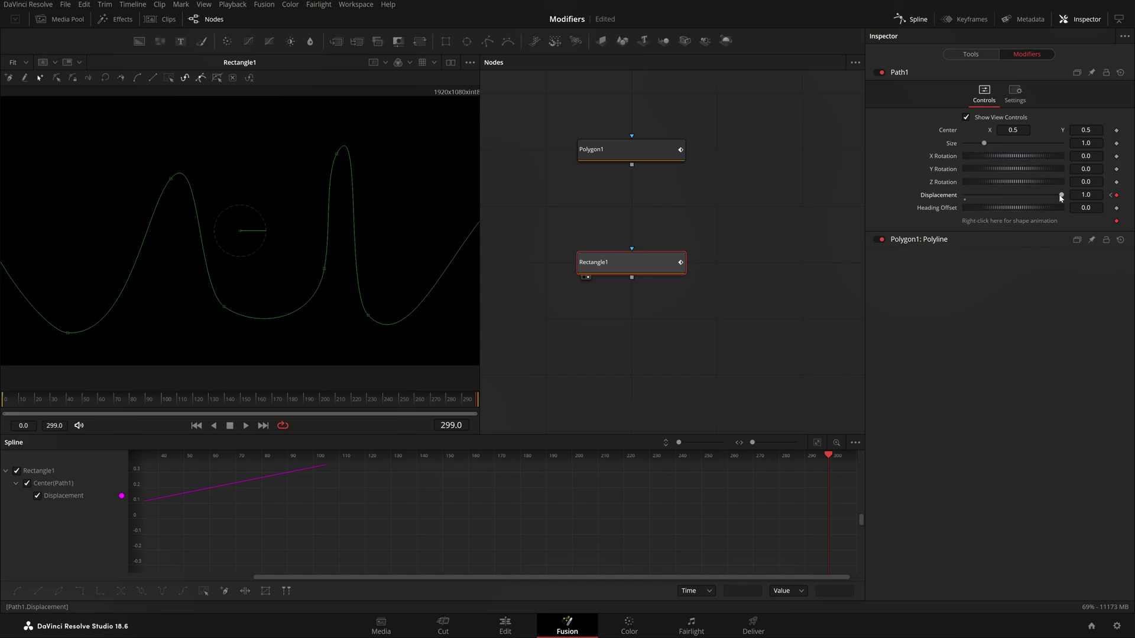
pyautogui.click(1117, 196)
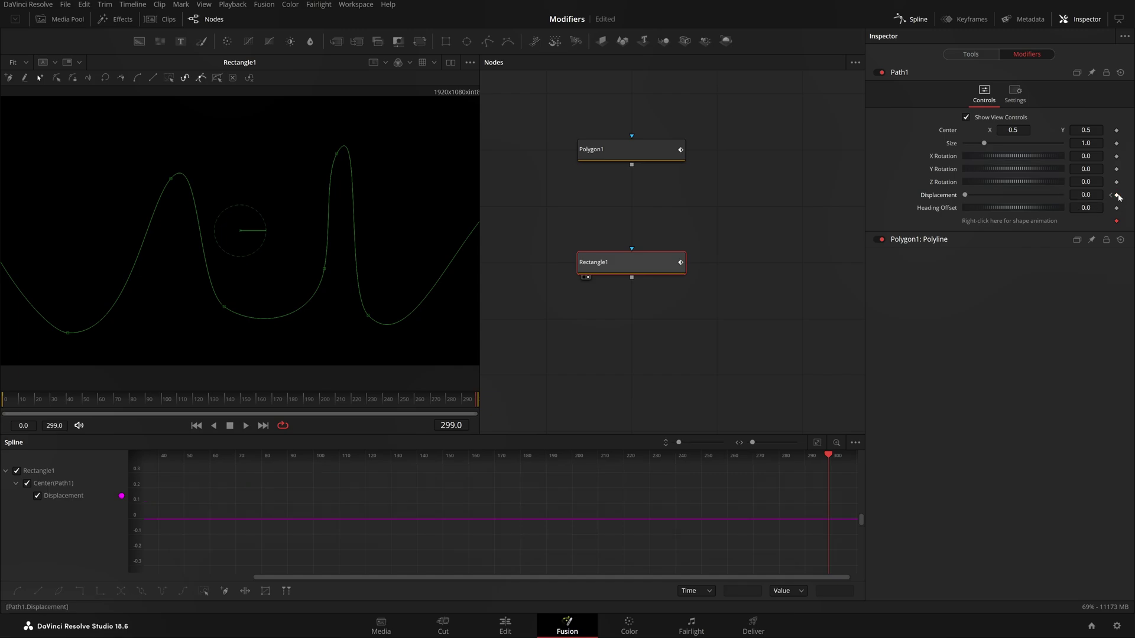
pyautogui.moveTo(983, 199); pyautogui.dragTo(1103, 205)
# Fit the Displacement curve, select both keyframes and smooth them into an ease-in/ease-out
pyautogui.hotkey('ctrl', 'f')
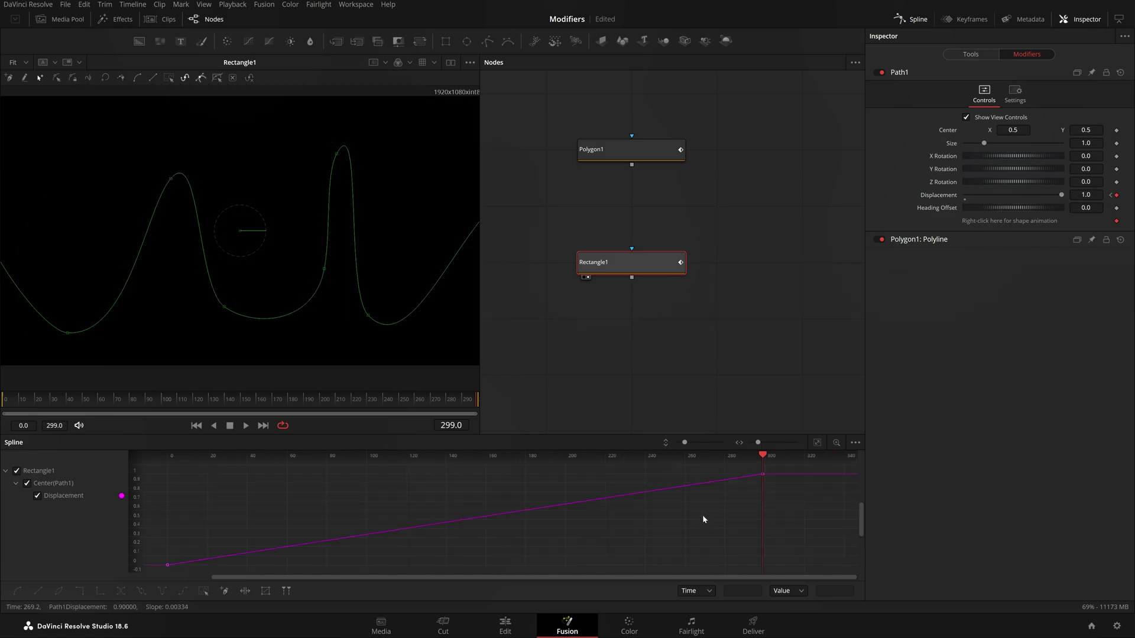
pyautogui.hotkey('ctrl', 'a')
pyautogui.press('s')
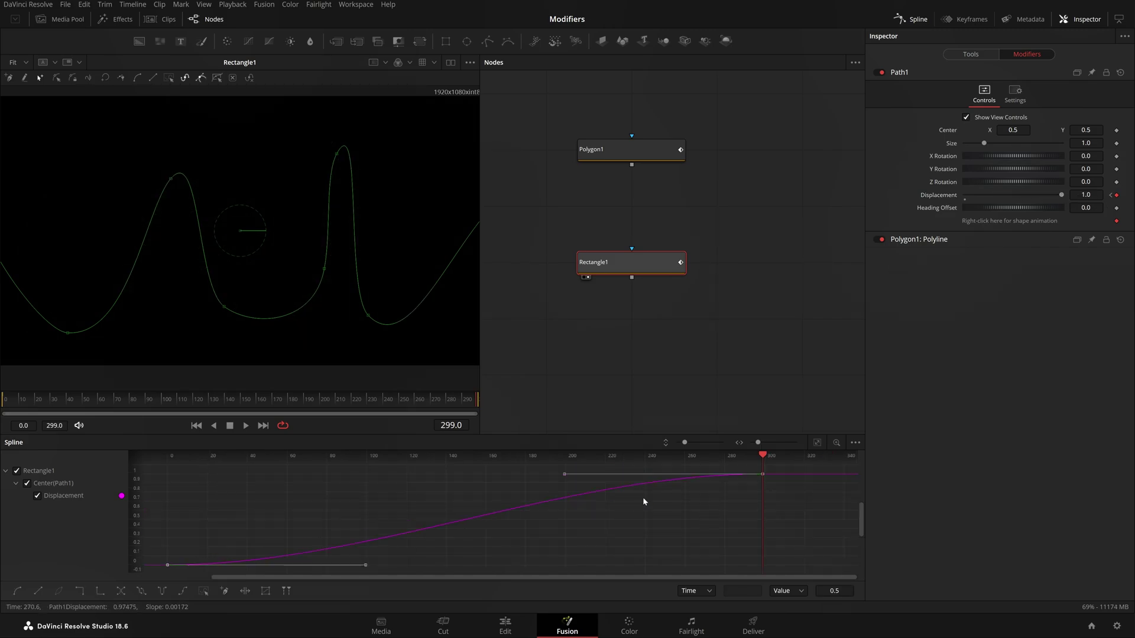
# Return to frame 0 and play back to preview the eased motion
pyautogui.moveTo(304, 402); pyautogui.dragTo(2, 401)
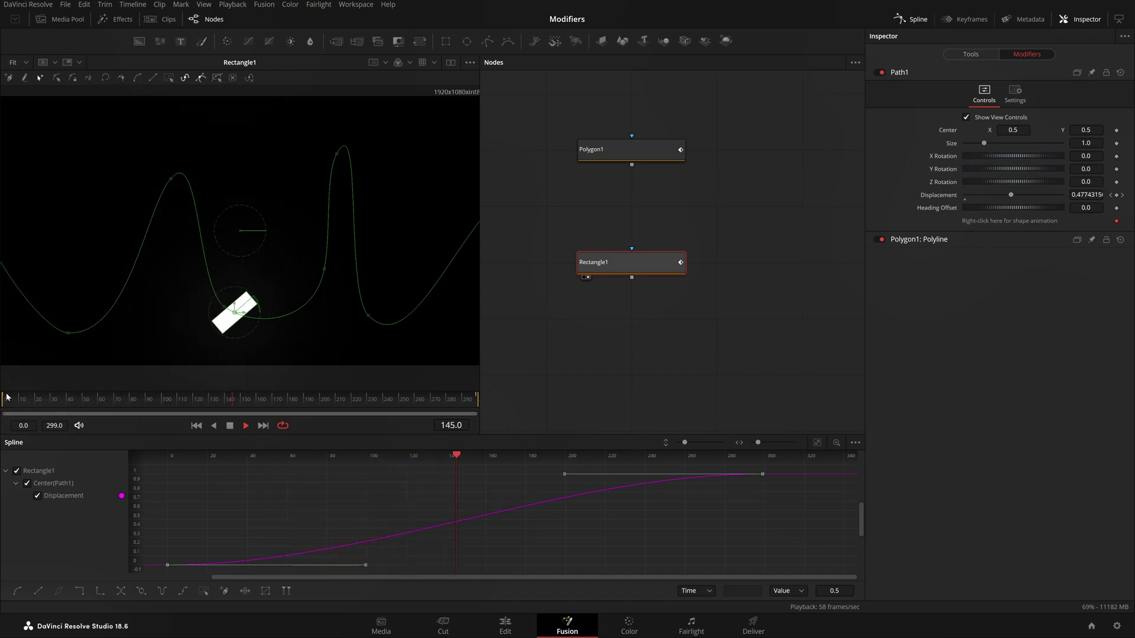
pyautogui.moveTo(7, 398); pyautogui.dragTo(2, 410)
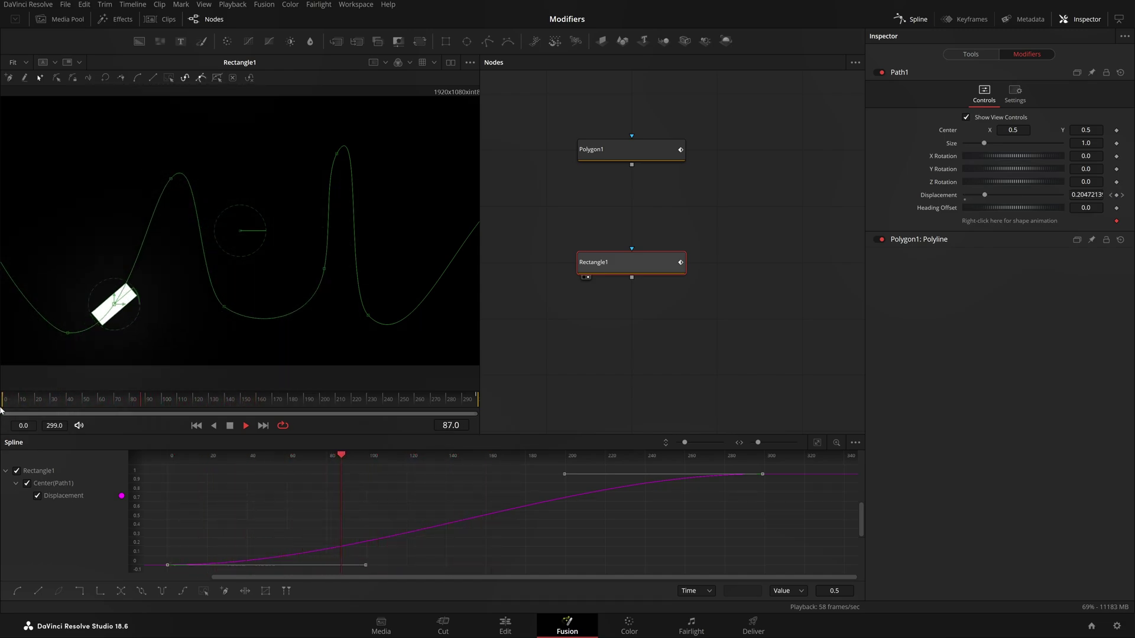
pyautogui.press('space')
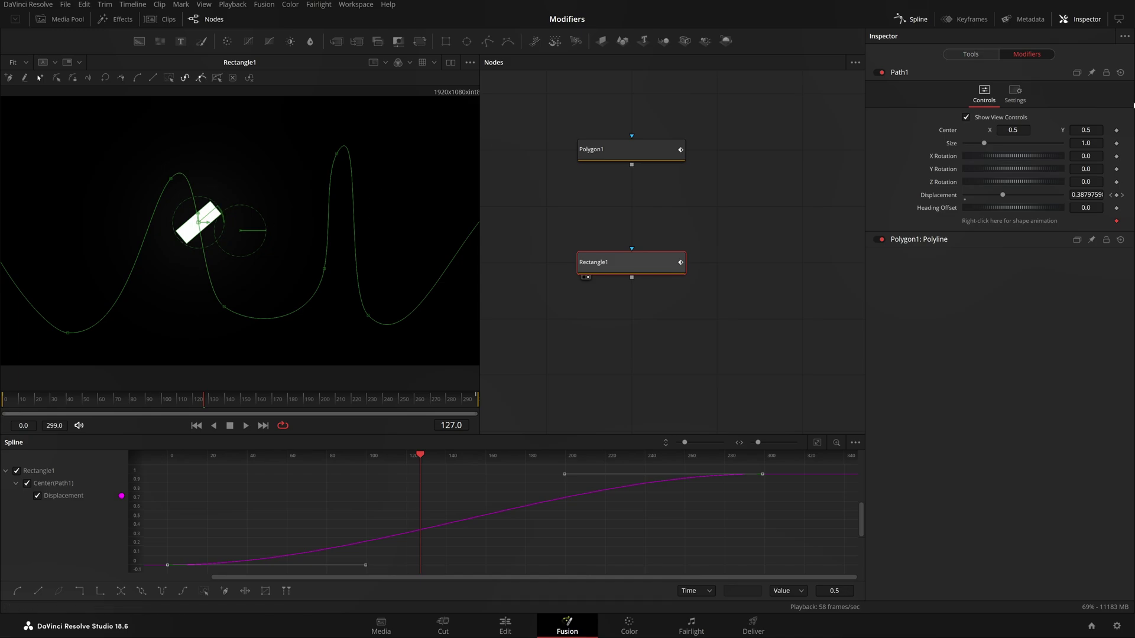
# Connect Rectangle1's Angle to Path1 > Heading, then return to frame 0
pyautogui.click(969, 54)
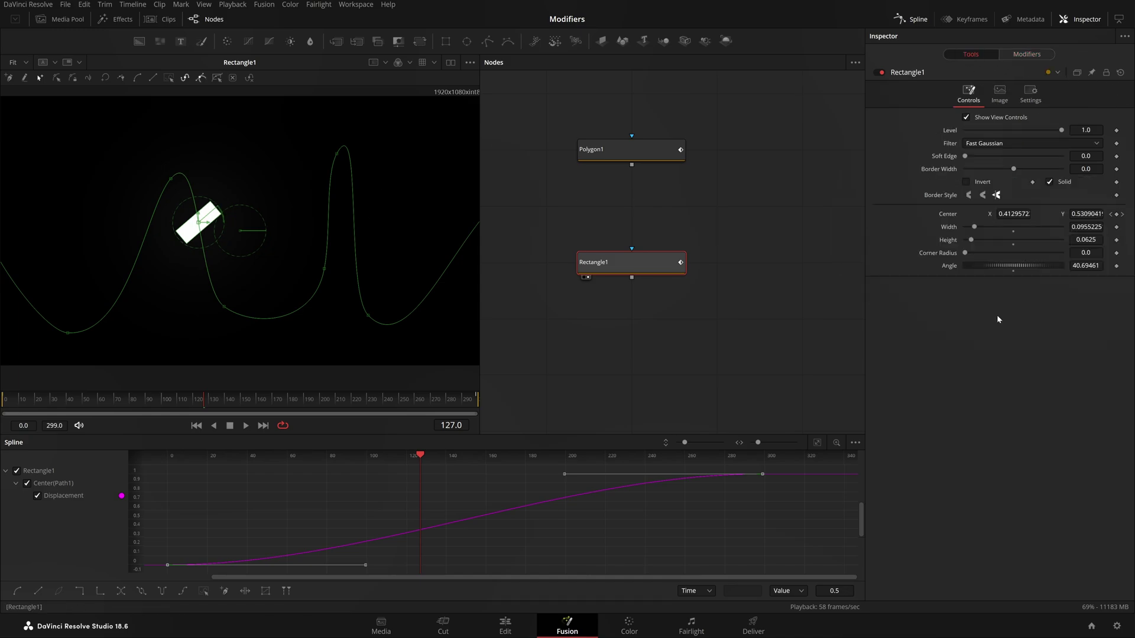
pyautogui.rightClick(954, 271)
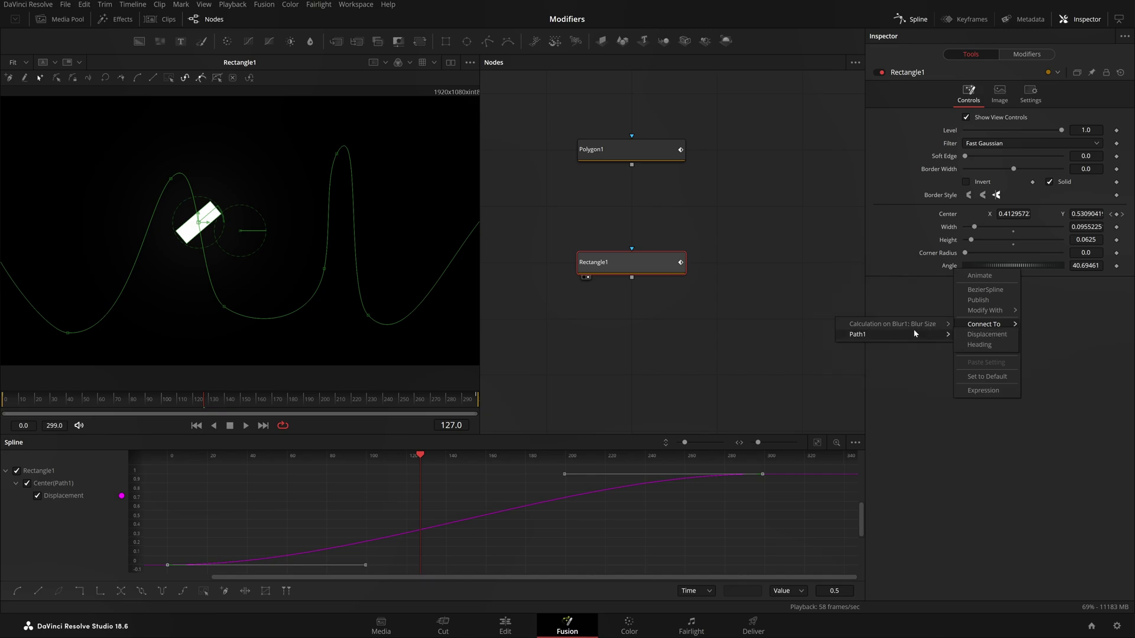
pyautogui.click(979, 344)
pyautogui.moveTo(177, 396); pyautogui.dragTo(1, 432)
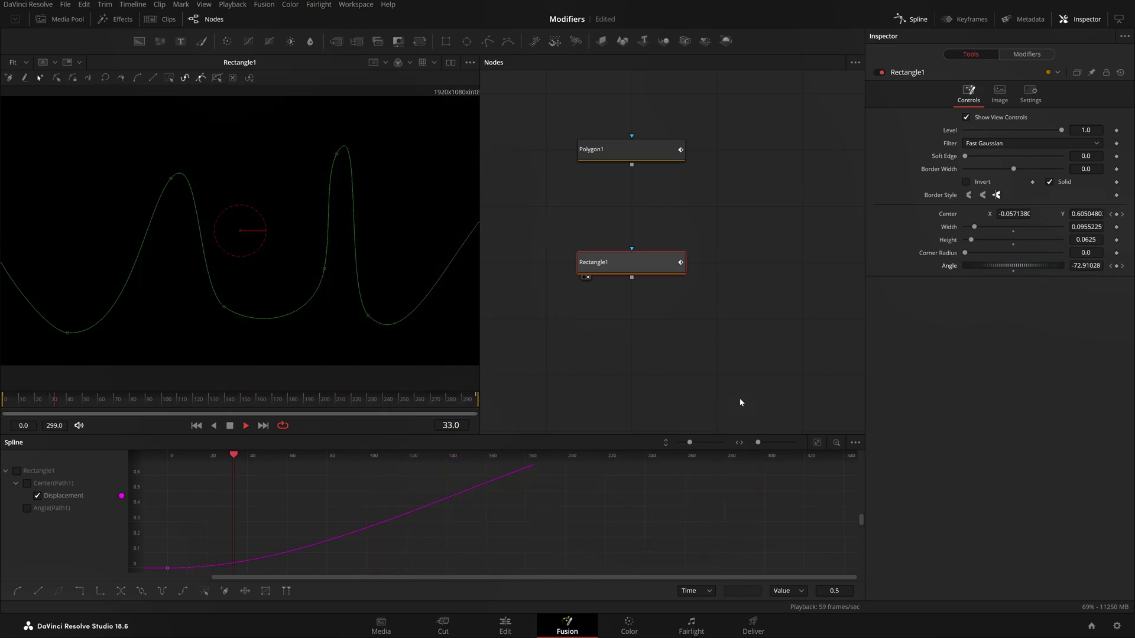
# Select Polygon1, flatten the right peak's tangent and delete an extra wave point
pyautogui.click(616, 155)
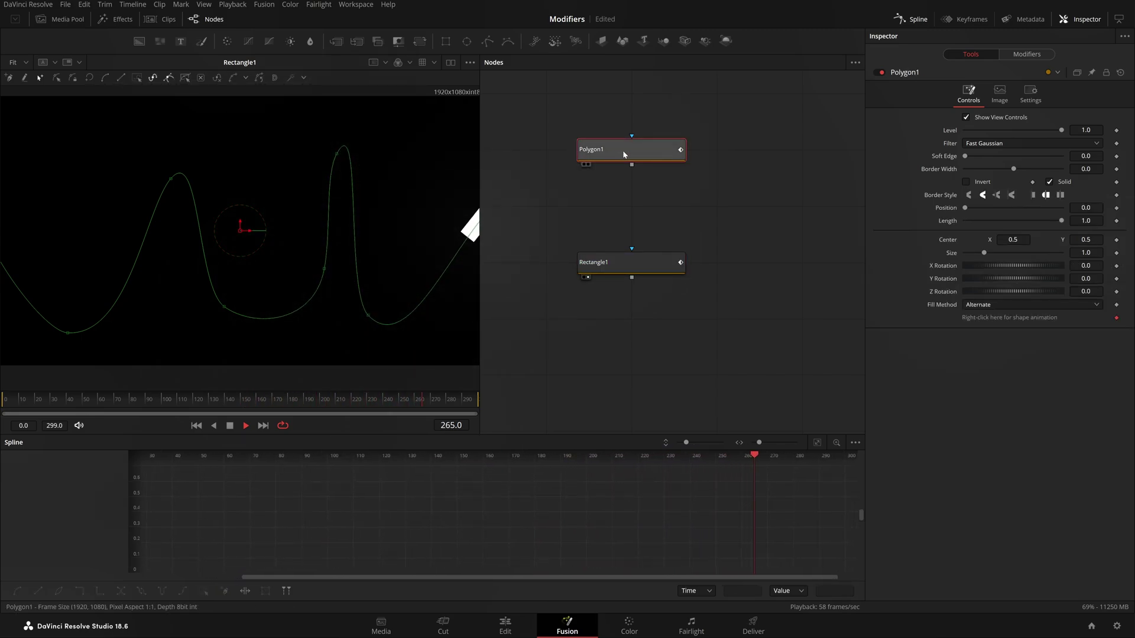
pyautogui.click(608, 260)
pyautogui.click(614, 153)
pyautogui.click(620, 260)
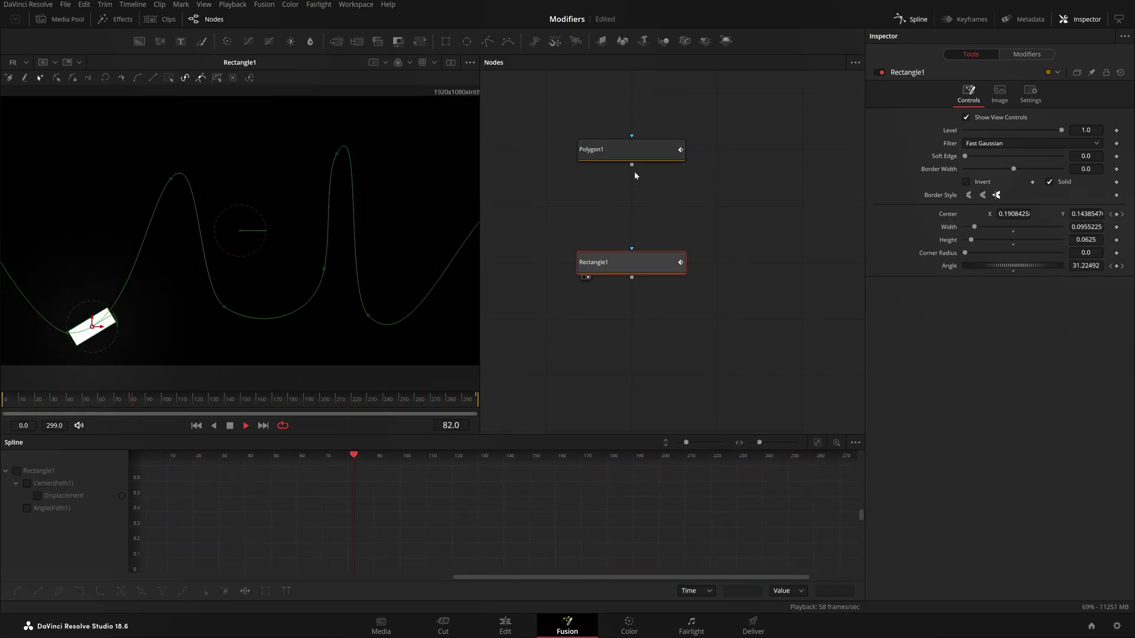
pyautogui.click(641, 148)
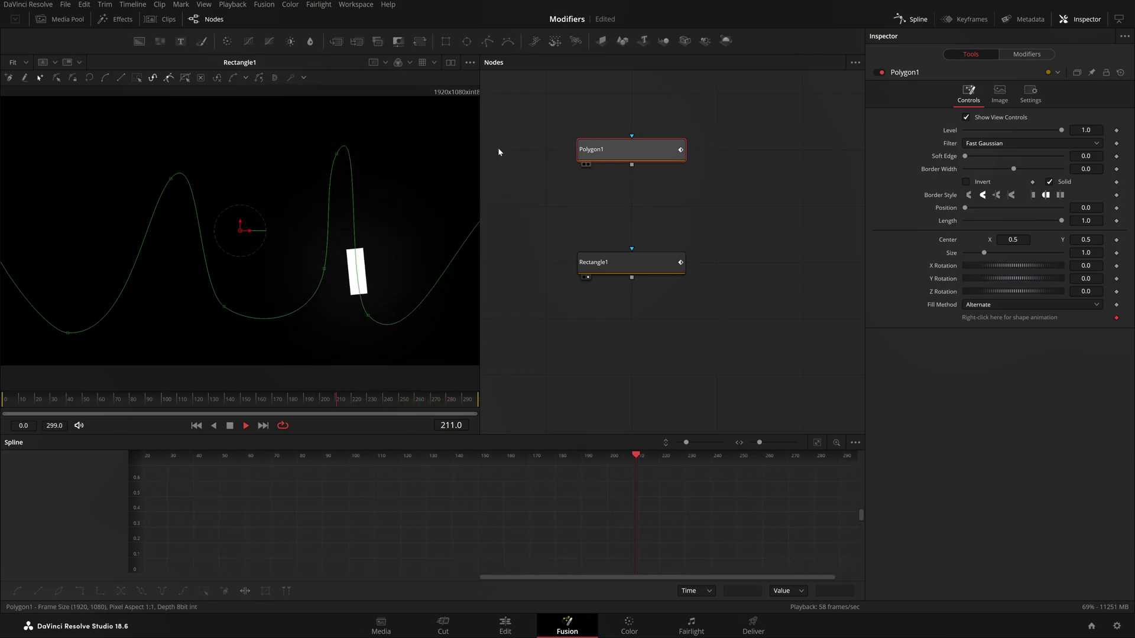
pyautogui.click(337, 154)
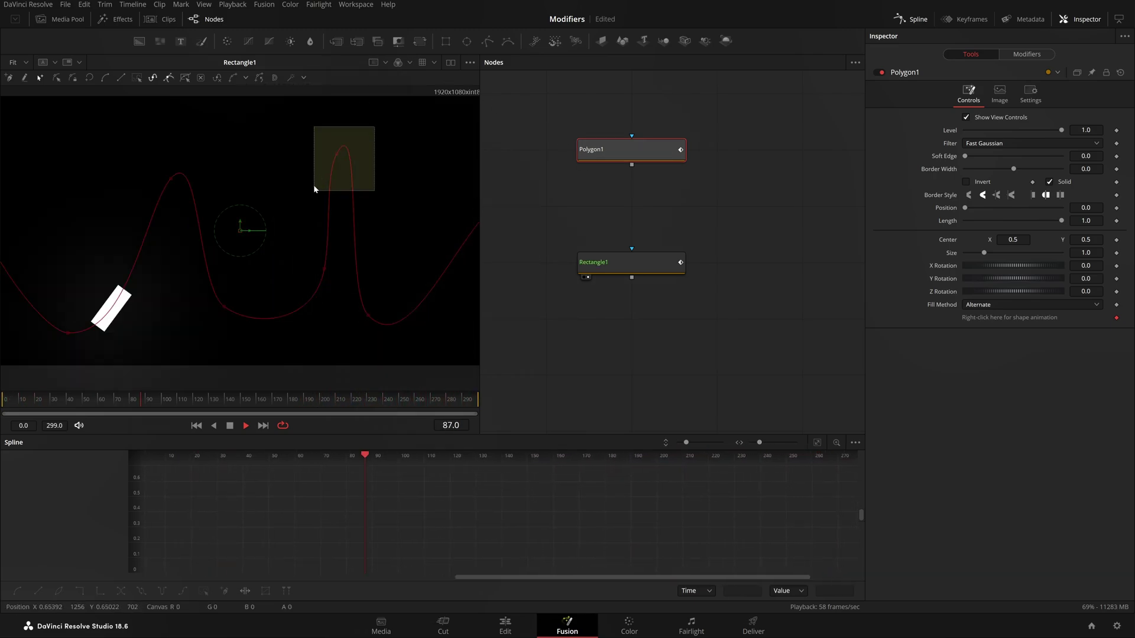
pyautogui.moveTo(364, 108); pyautogui.dragTo(341, 221)
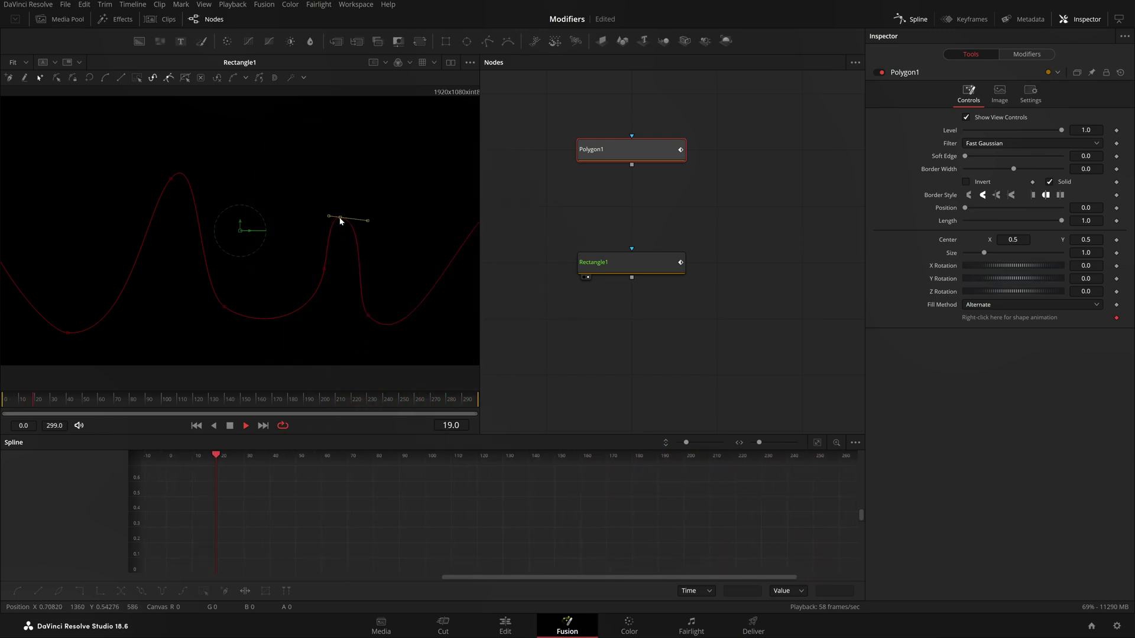
pyautogui.moveTo(306, 289); pyautogui.dragTo(171, 303)
pyautogui.press('Delete')
# Lower the upper-left peak point and angle its tangents into a gentler hump
pyautogui.moveTo(189, 136); pyautogui.dragTo(127, 207)
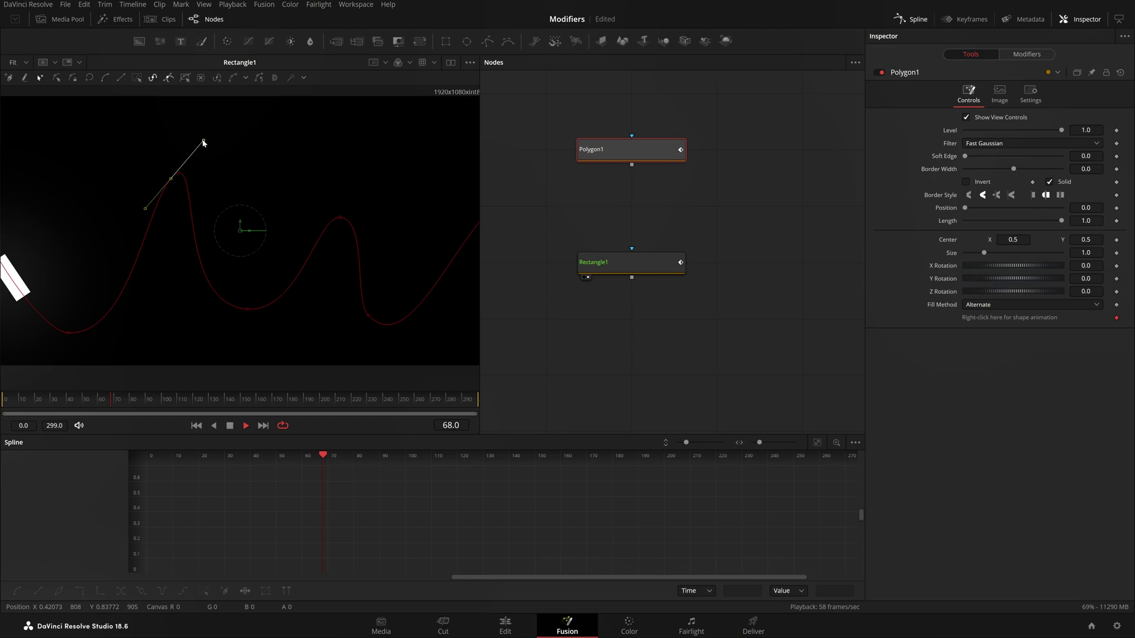
pyautogui.moveTo(202, 141); pyautogui.dragTo(241, 189)
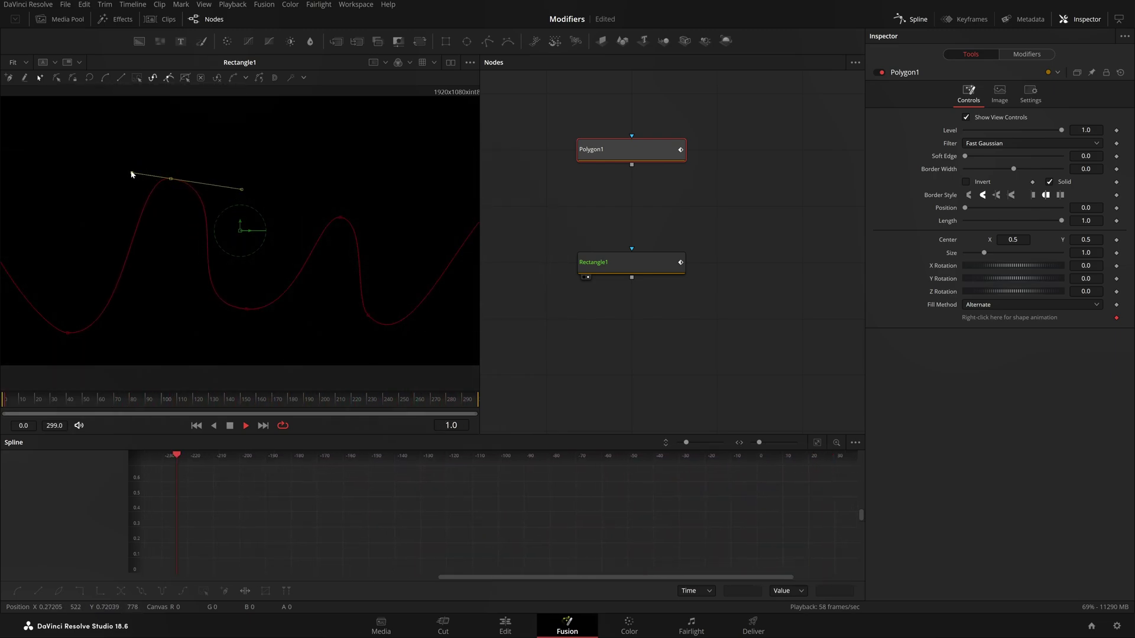
pyautogui.moveTo(166, 182); pyautogui.dragTo(142, 191)
pyautogui.moveTo(214, 201); pyautogui.dragTo(201, 186)
pyautogui.moveTo(431, 193); pyautogui.dragTo(409, 112)
pyautogui.scroll(-3, 458, 272)
# Move the lower-left wave point left, lengthen the lower-right point's tangent, and fit the viewer
pyautogui.click(419, 210)
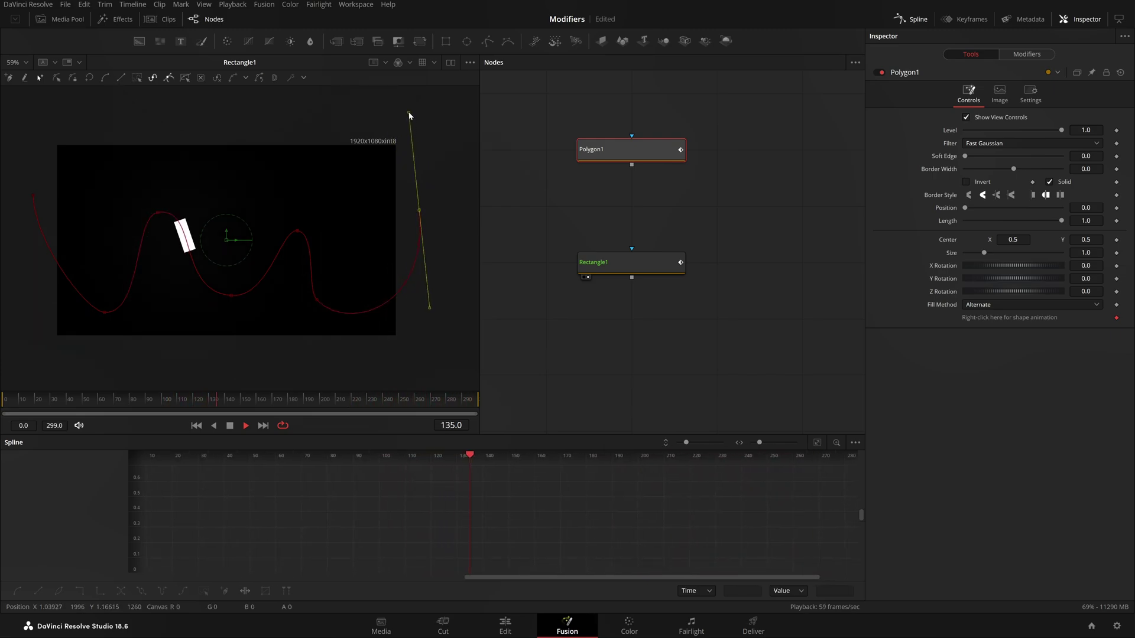
pyautogui.moveTo(93, 287); pyautogui.dragTo(129, 337)
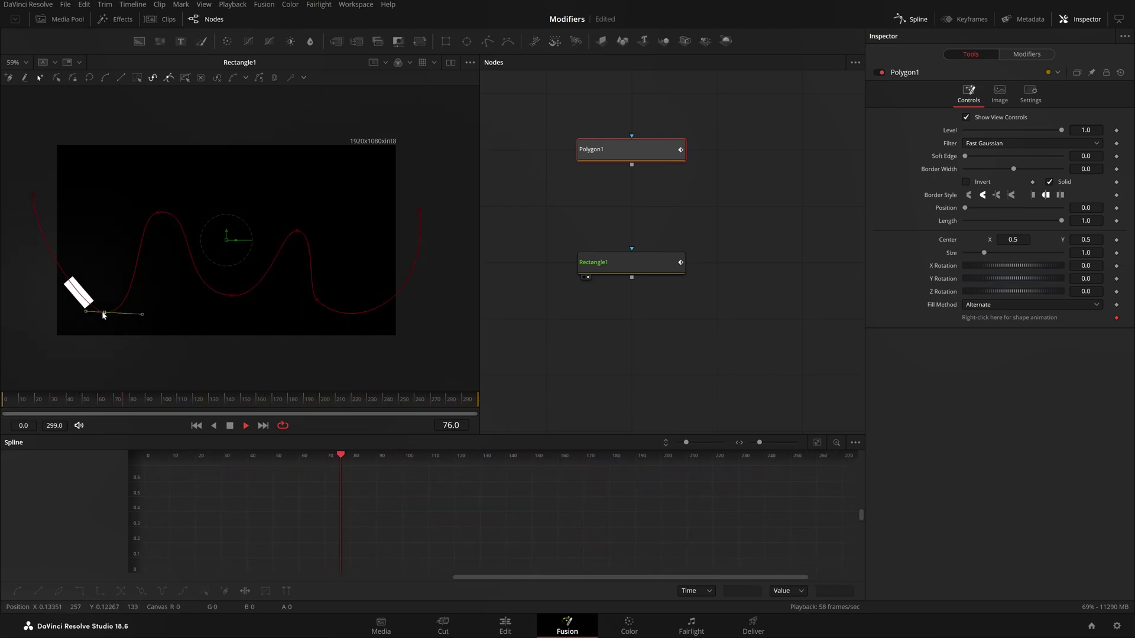
pyautogui.moveTo(103, 315); pyautogui.dragTo(72, 313)
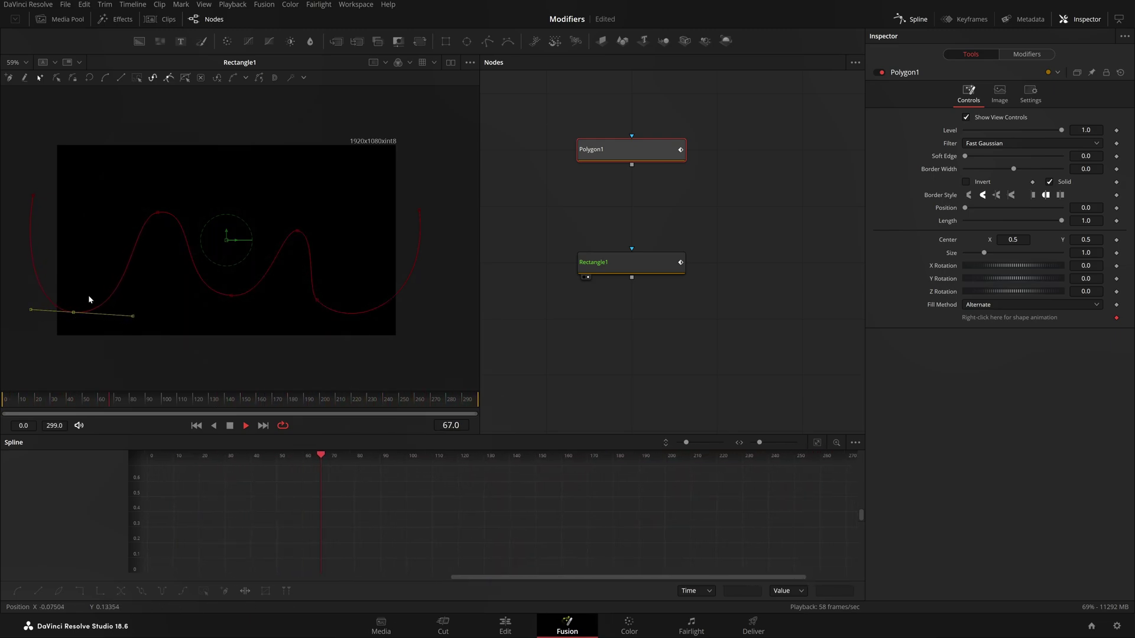
pyautogui.click(318, 299)
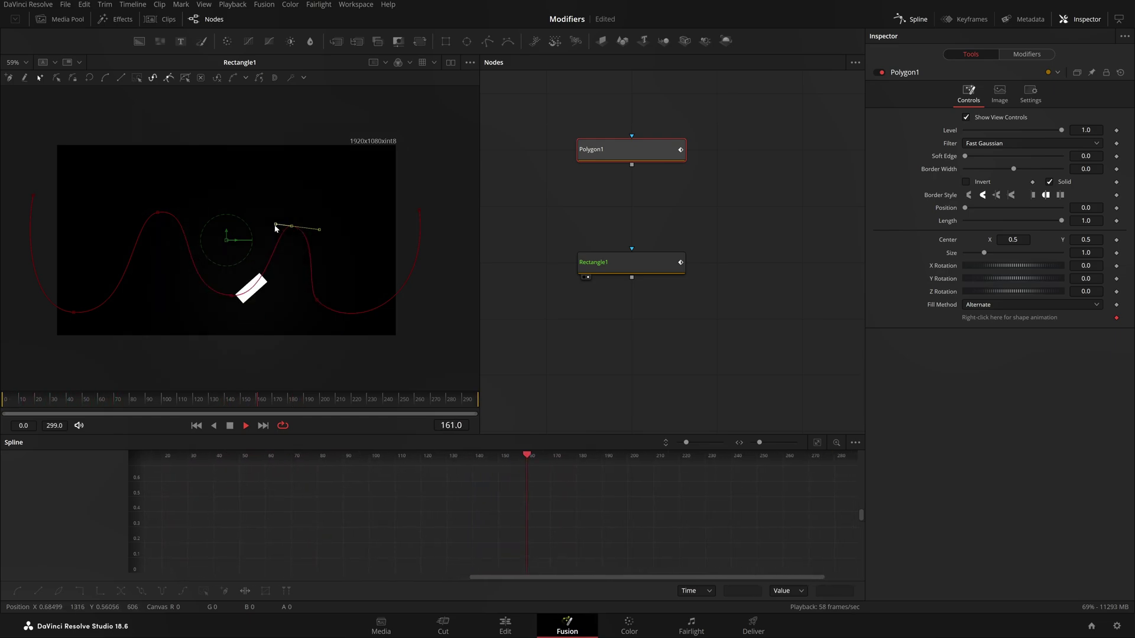
pyautogui.click(317, 300)
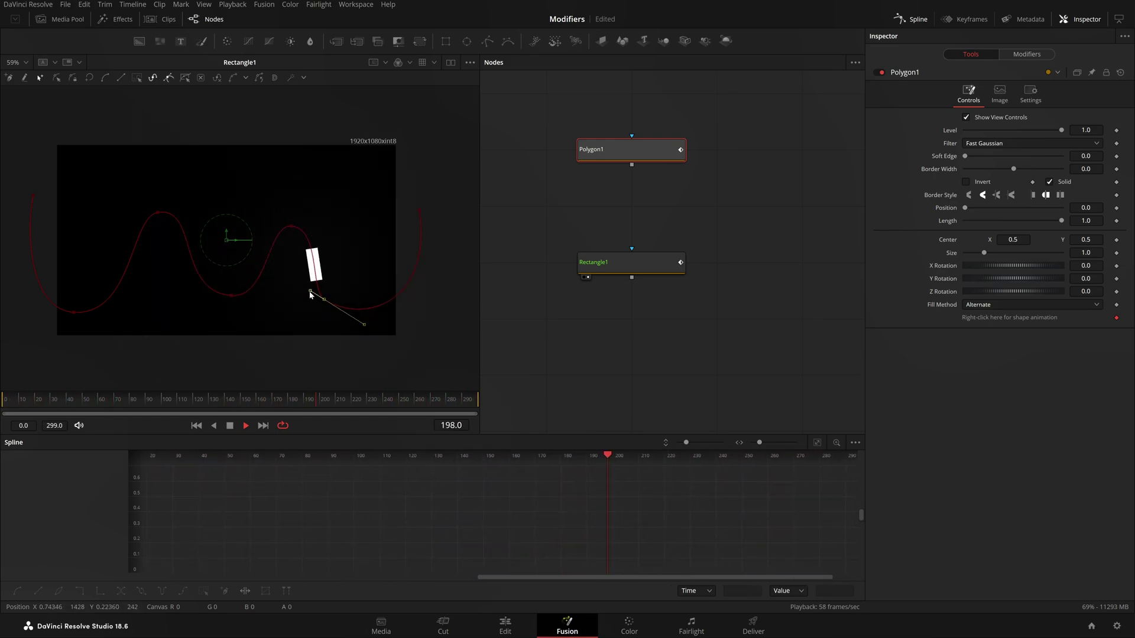
pyautogui.moveTo(311, 292); pyautogui.dragTo(302, 288)
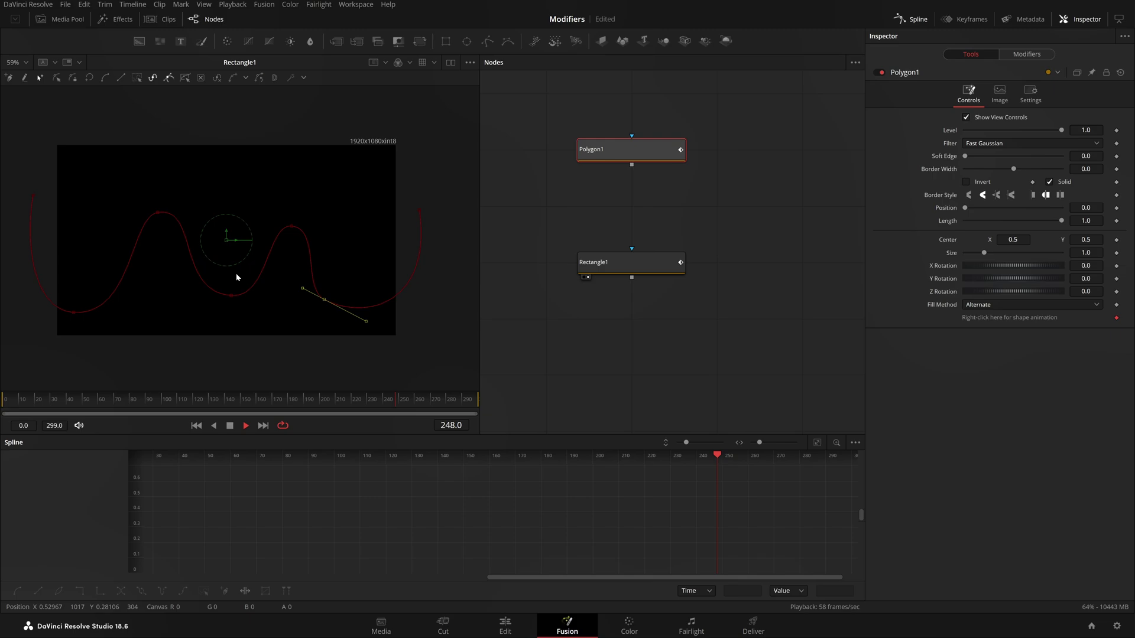
pyautogui.click(28, 62)
pyautogui.click(27, 73)
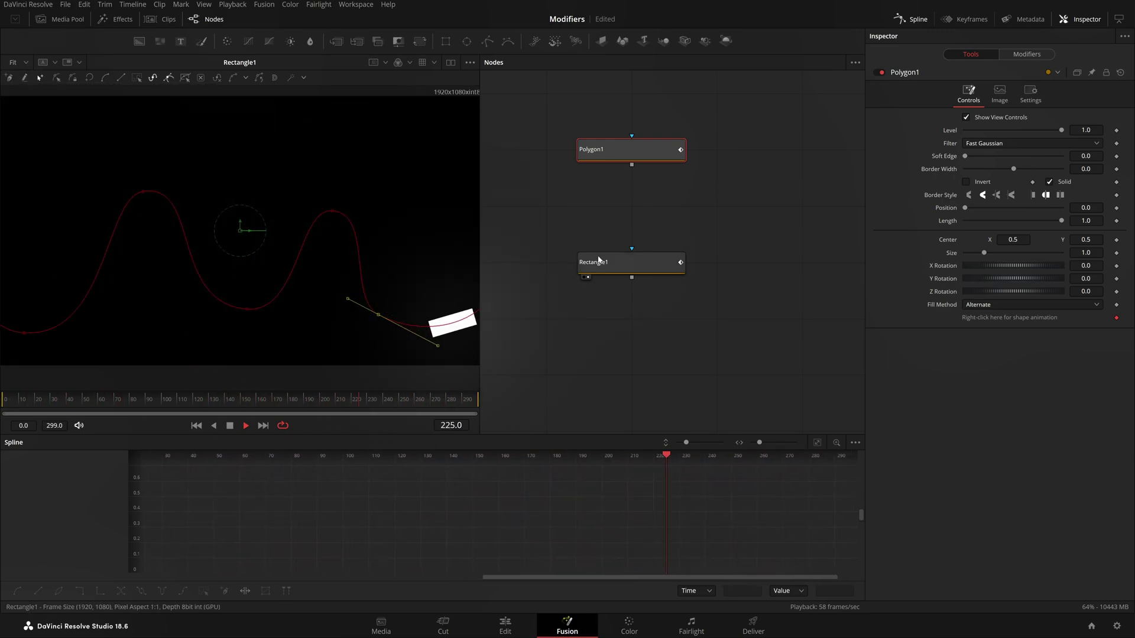
# With Rectangle1's Path1 controls shown, re-angle the lower-right trough tangent to soften the last dip
pyautogui.click(669, 260)
pyautogui.click(1036, 55)
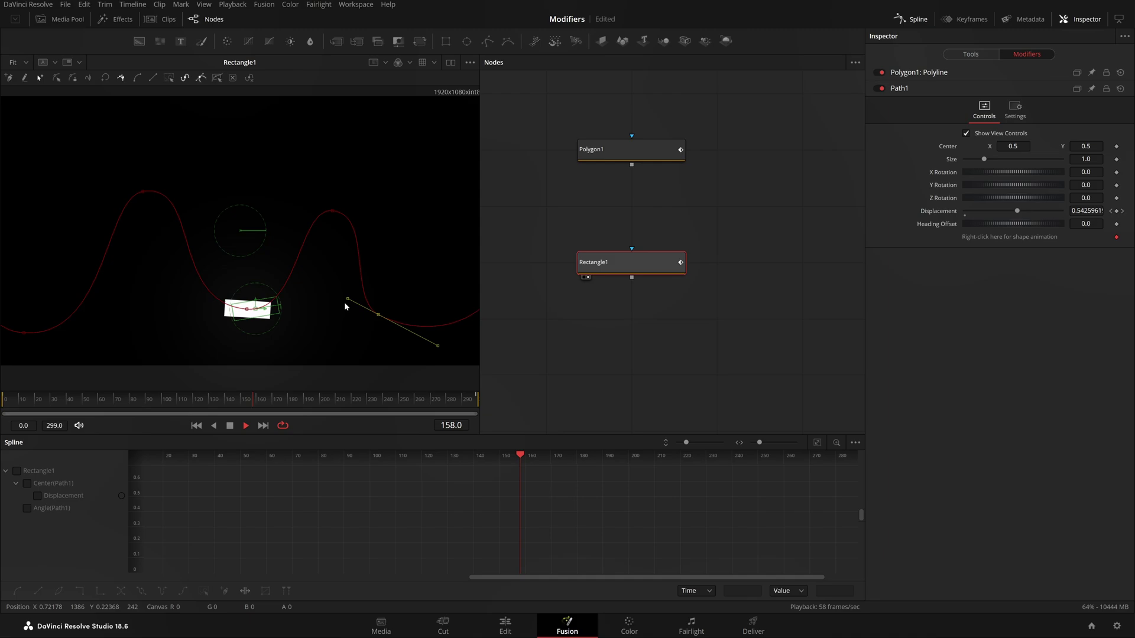
pyautogui.moveTo(349, 299); pyautogui.dragTo(341, 299)
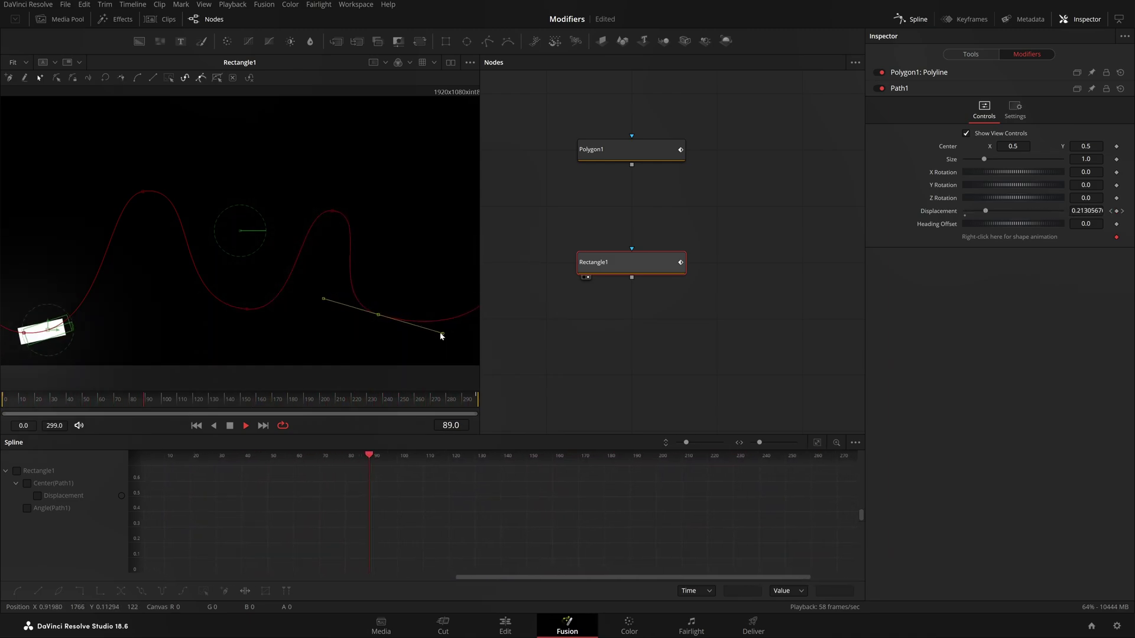
pyautogui.moveTo(442, 334)
pyautogui.mouseDown()
pyautogui.moveTo(416, 318)
pyautogui.moveTo(463, 336)
pyautogui.mouseUp()
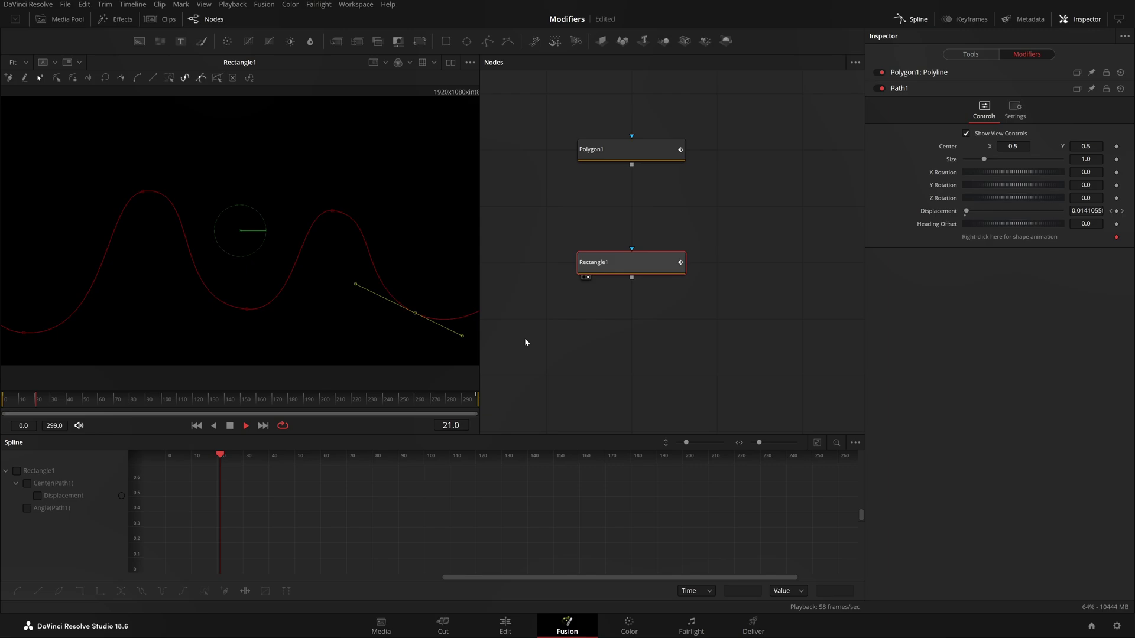